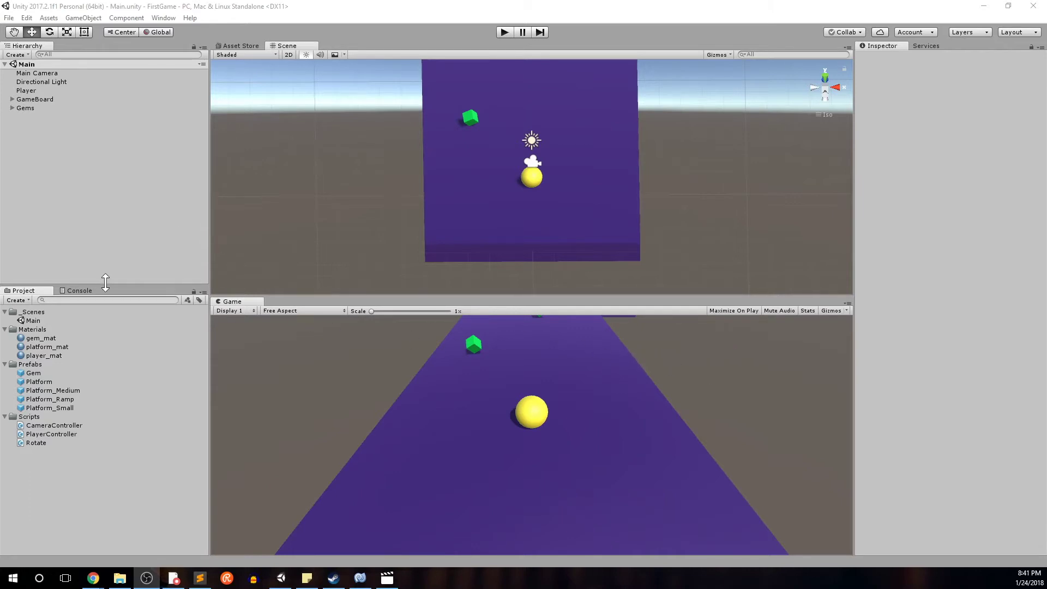
Switch the bottom-left panel from the Project assets to the empty Console
click(83, 292)
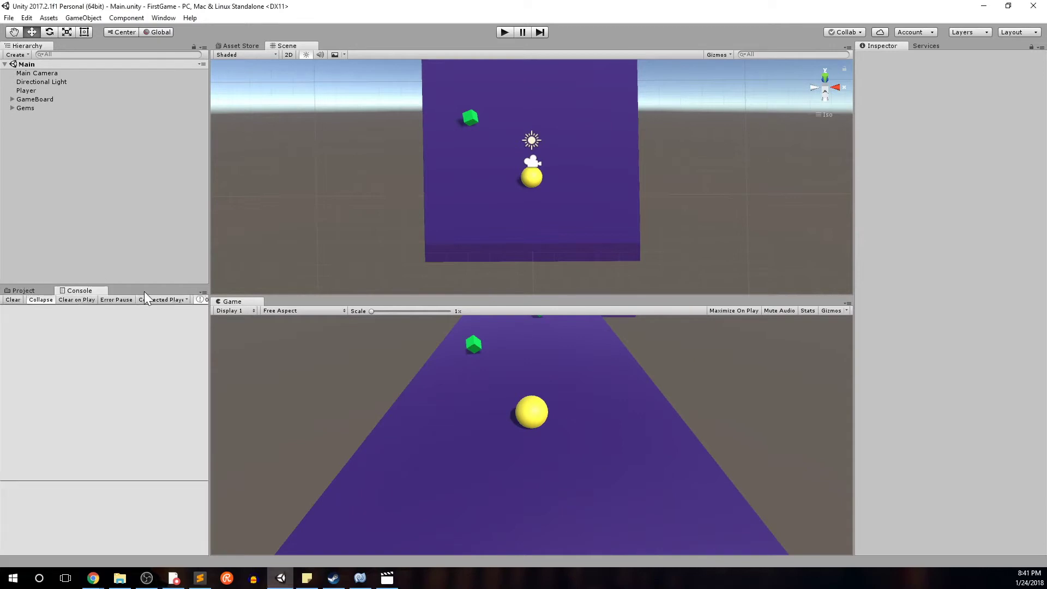
Play-test rolling the ball into gems until Gem Count 1 and 2 log, then stop and clear the Console
click(505, 32)
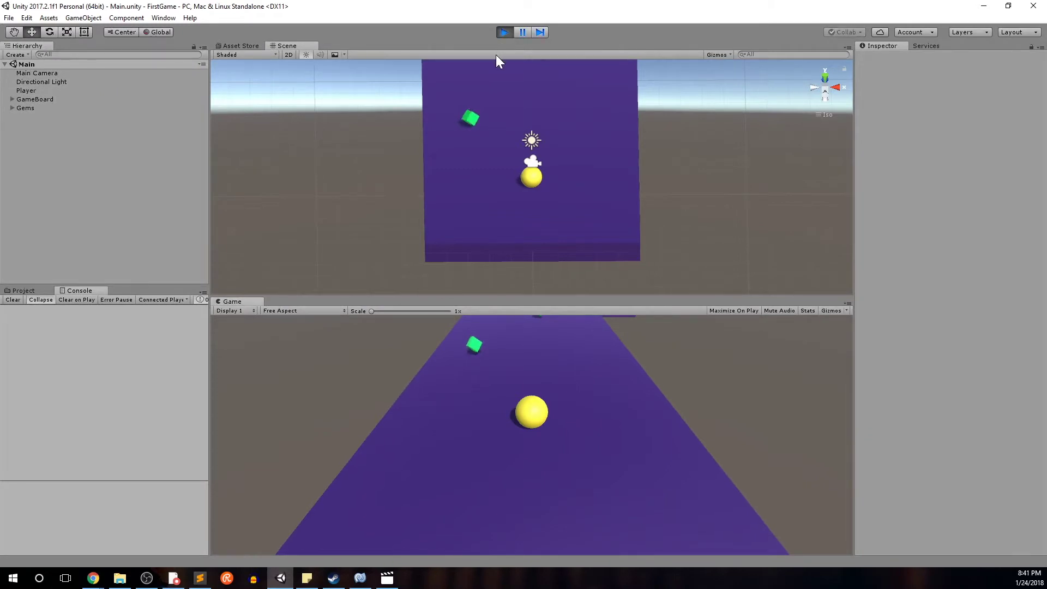
key(Left)
key(Right)
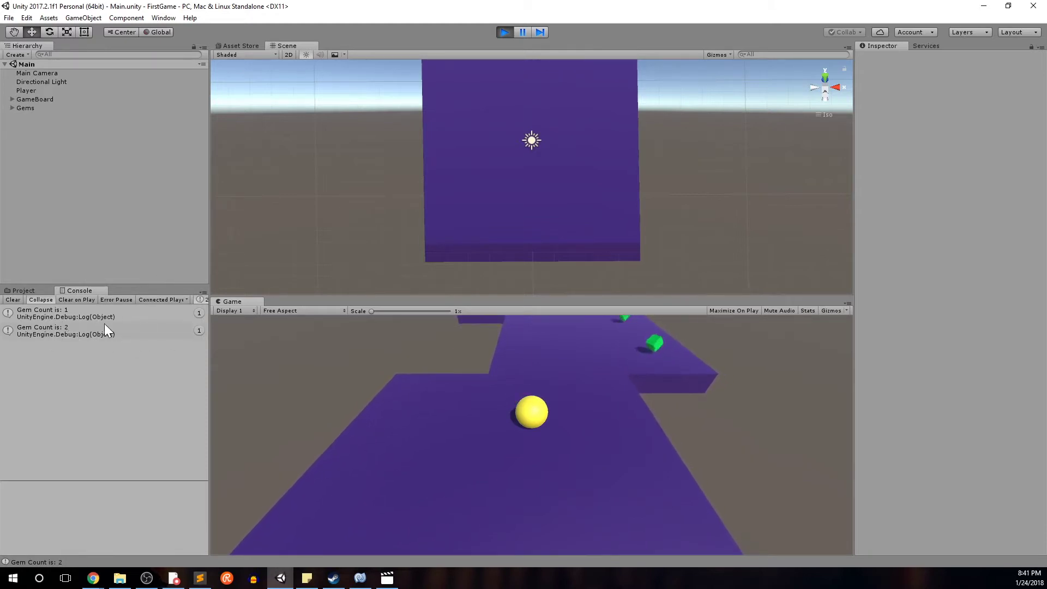
click(503, 32)
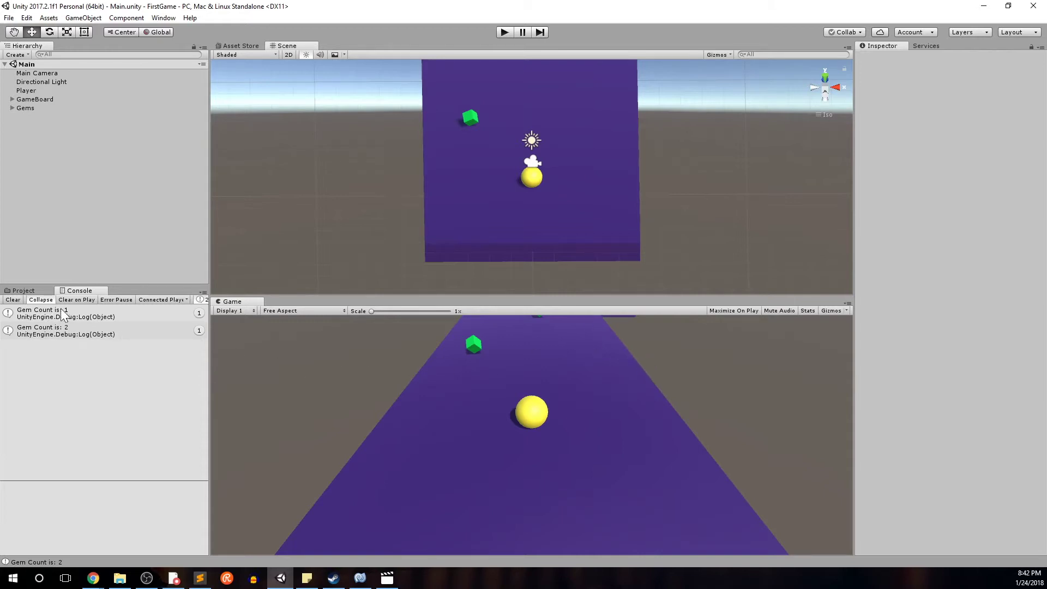
click(15, 300)
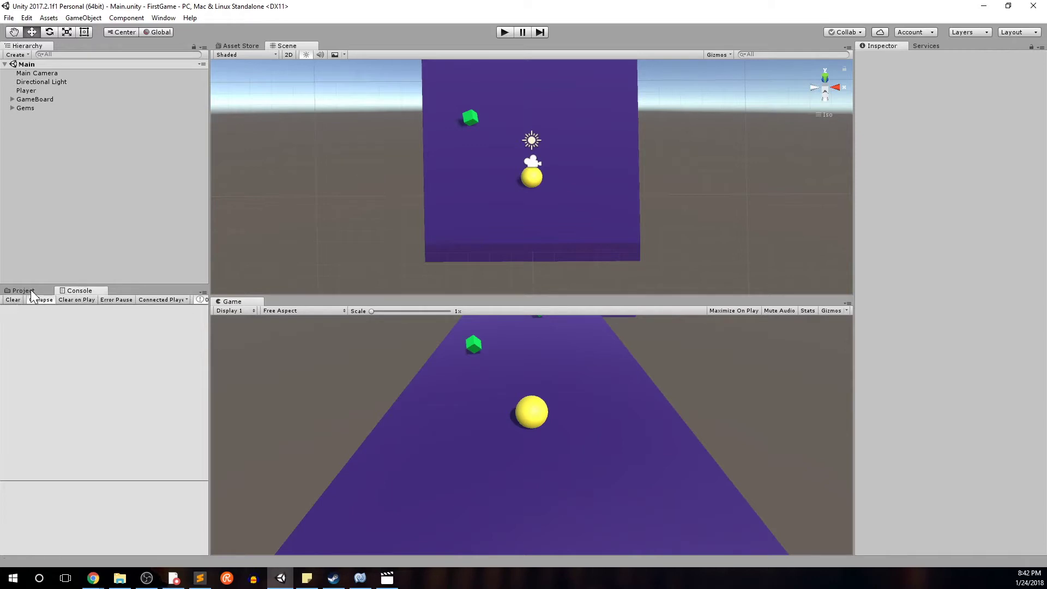
Return to Project and add GameObject > UI > Text, creating Canvas, Text and EventSystem
click(24, 290)
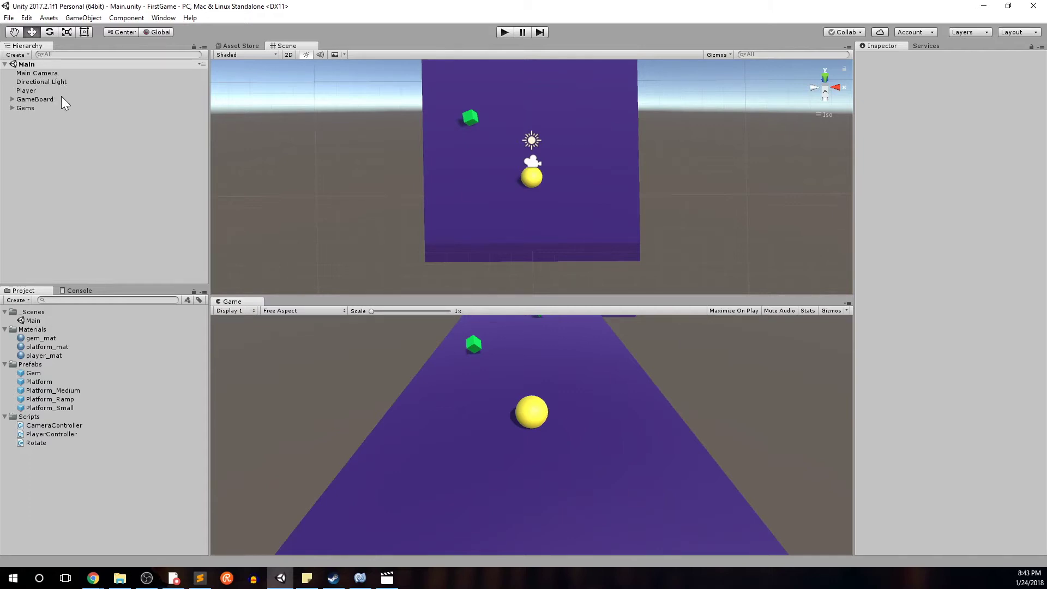
click(89, 18)
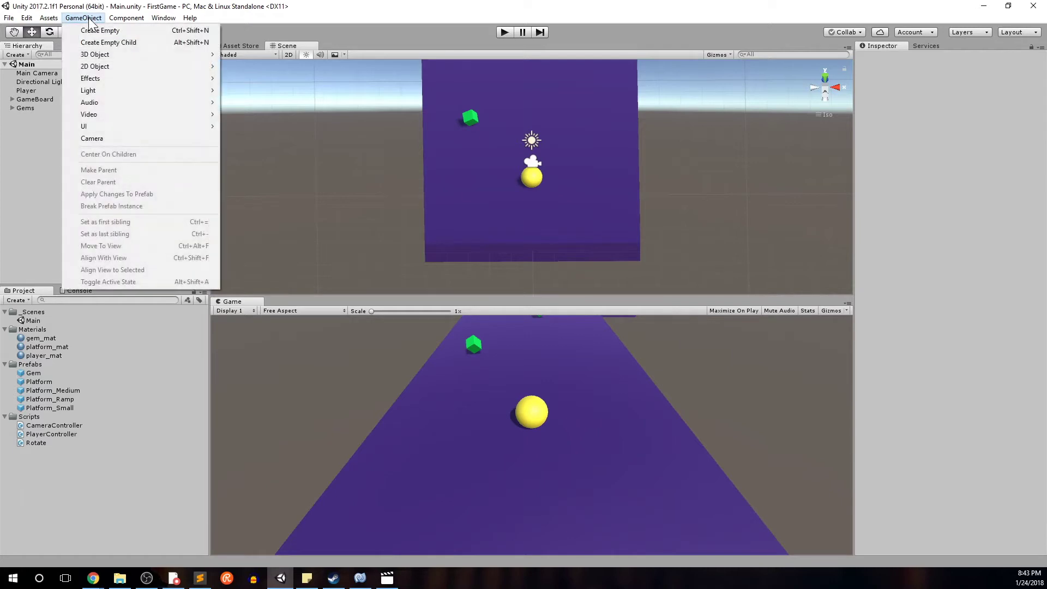
mouse_move(123, 134)
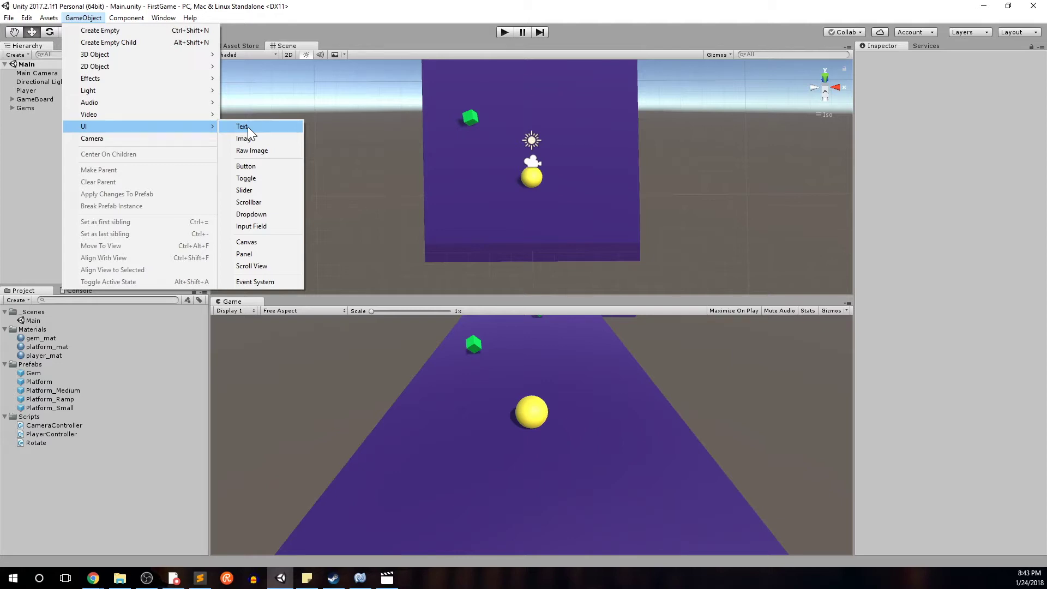
click(279, 127)
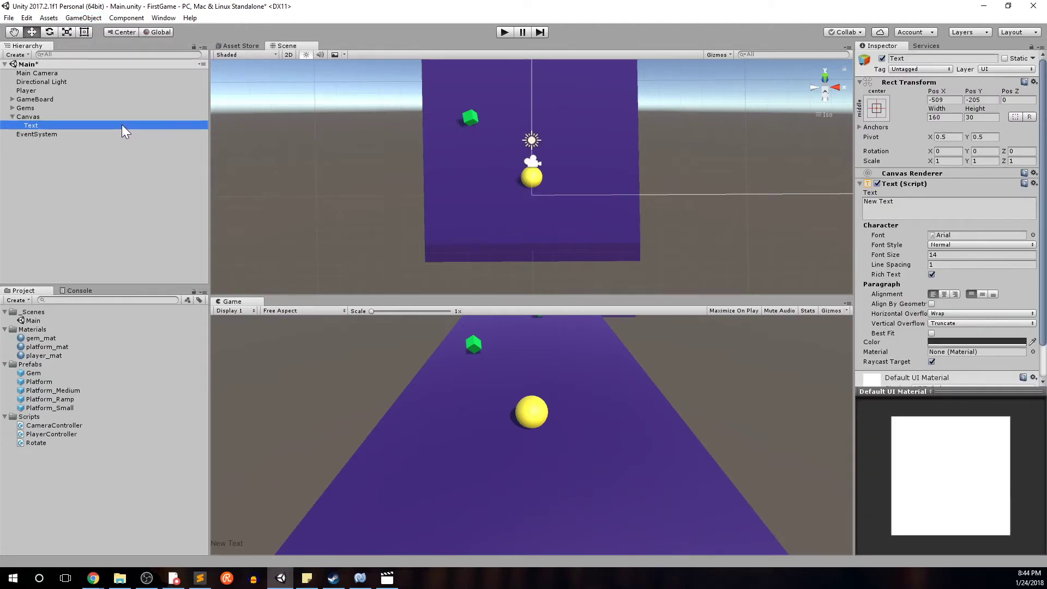
click(60, 116)
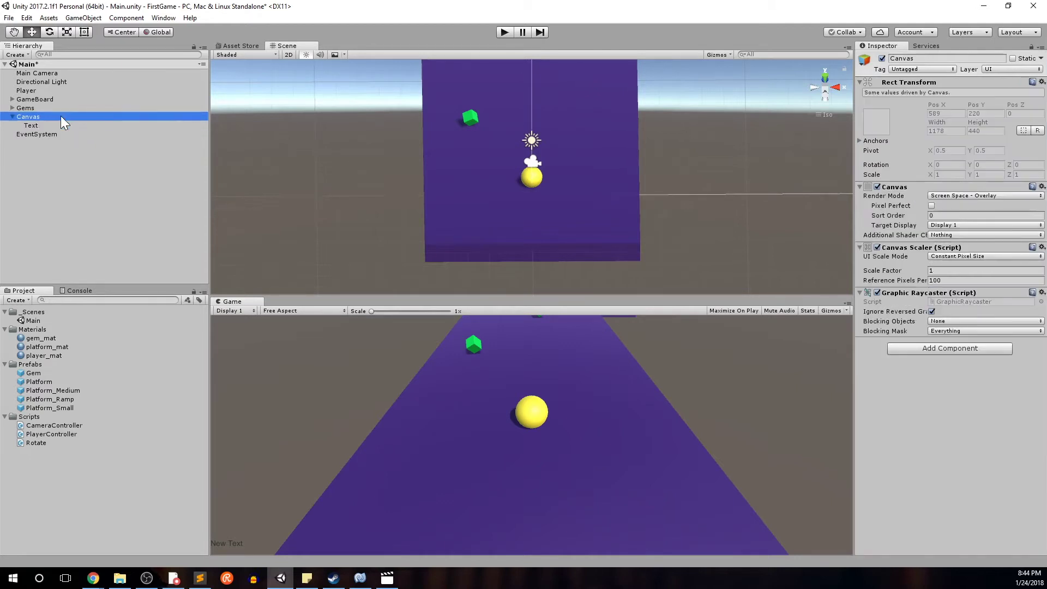
click(83, 135)
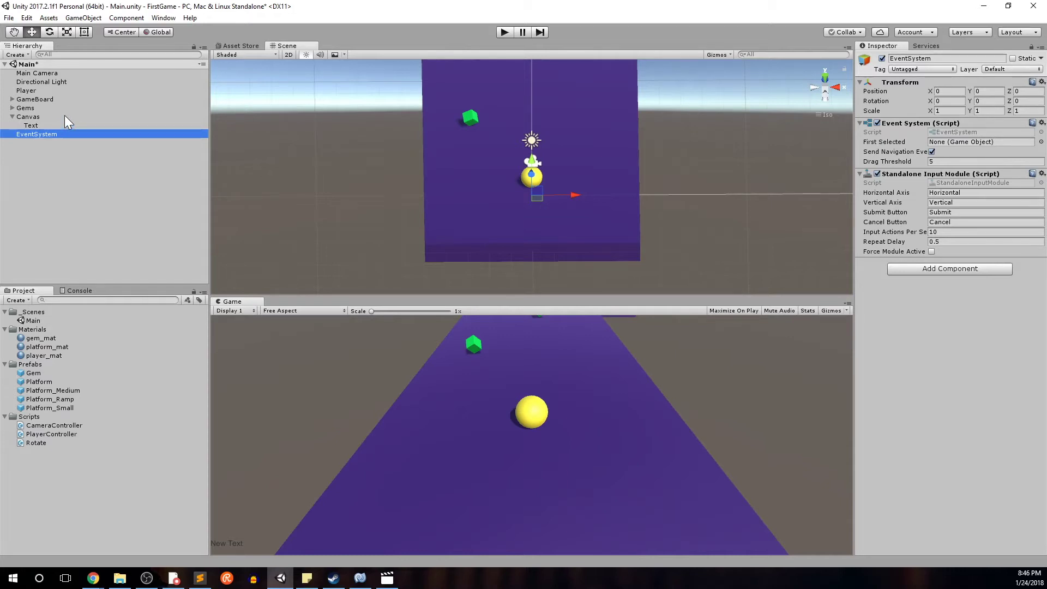
Select the Canvas, frame it with F, and resize the panels to enlarge the Scene view
click(65, 116)
key(f)
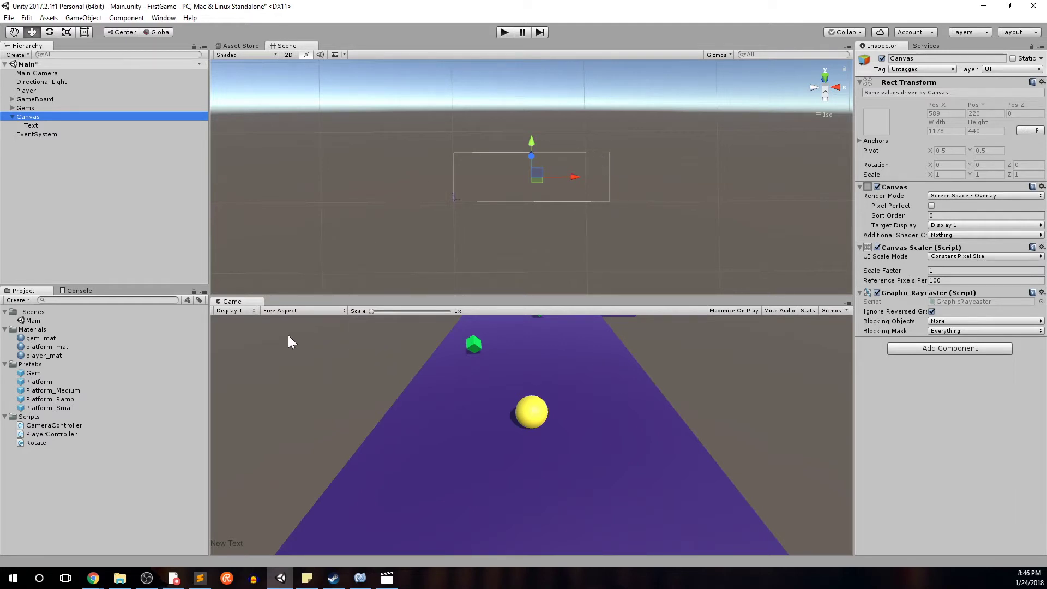
drag(207, 358, 368, 366)
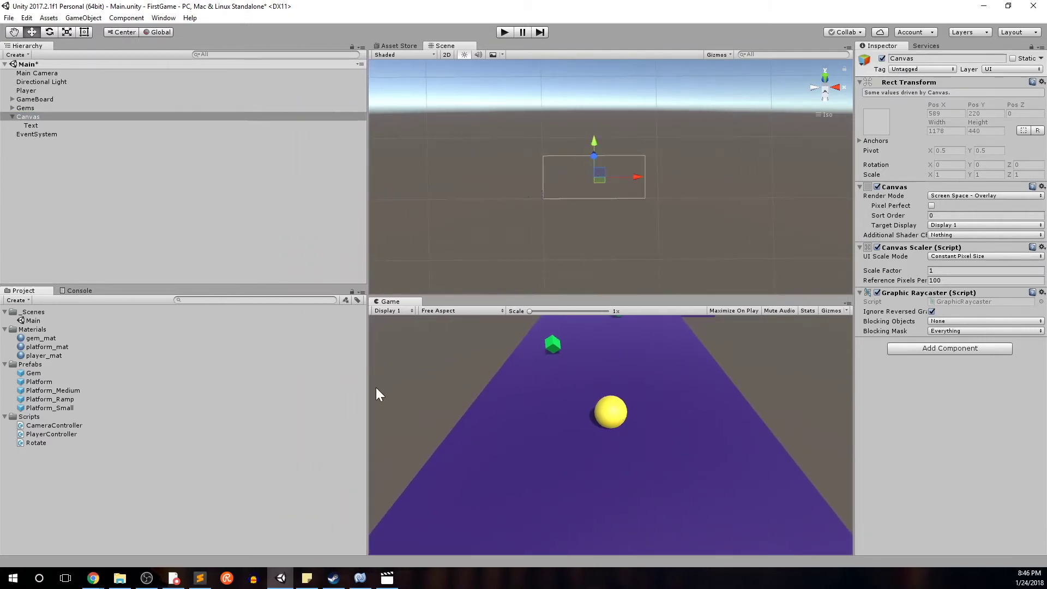
drag(373, 377, 196, 387)
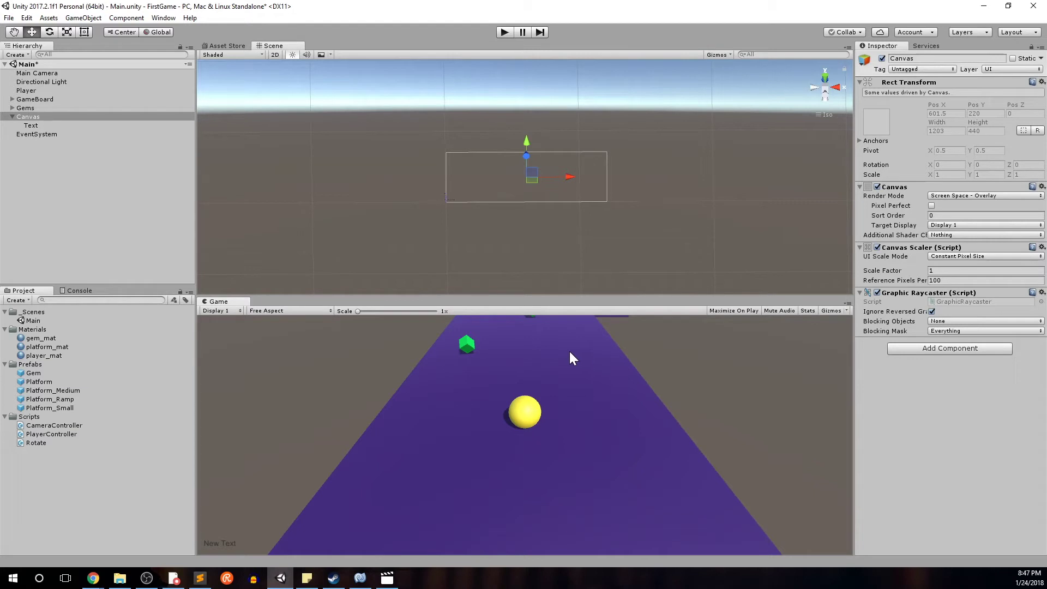
Zoom and pan the Scene view onto the Canvas's lower-left, framing the selected New Text element
click(79, 126)
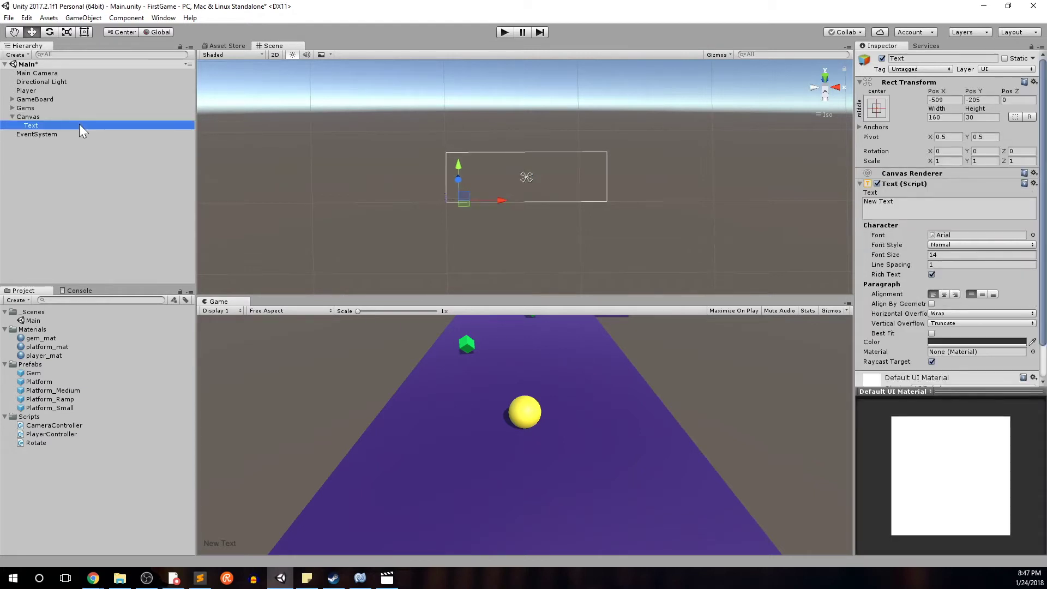
click(222, 494)
click(87, 114)
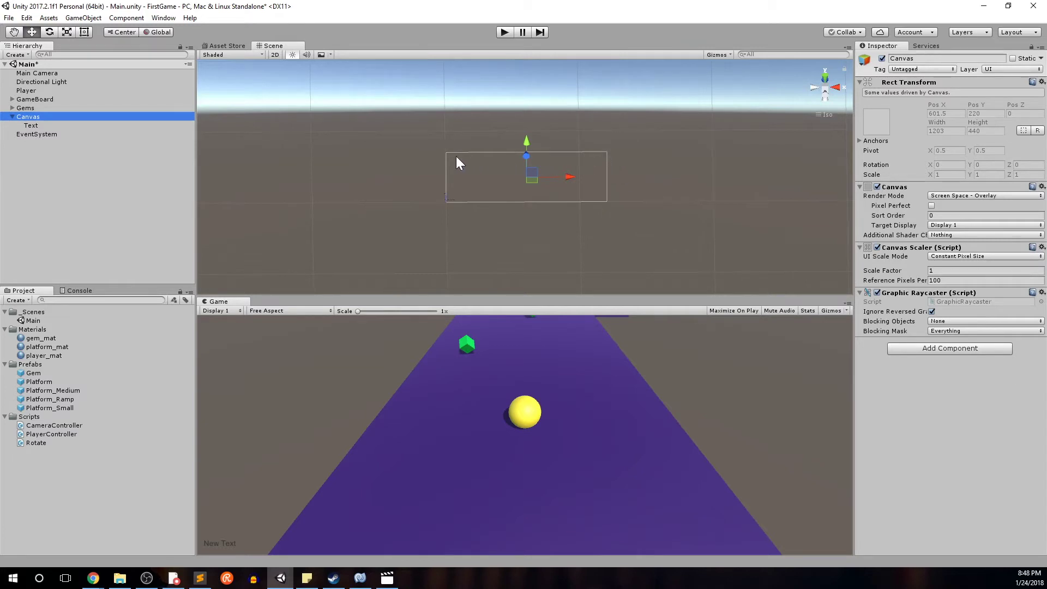
scroll(440, 226, up, 5)
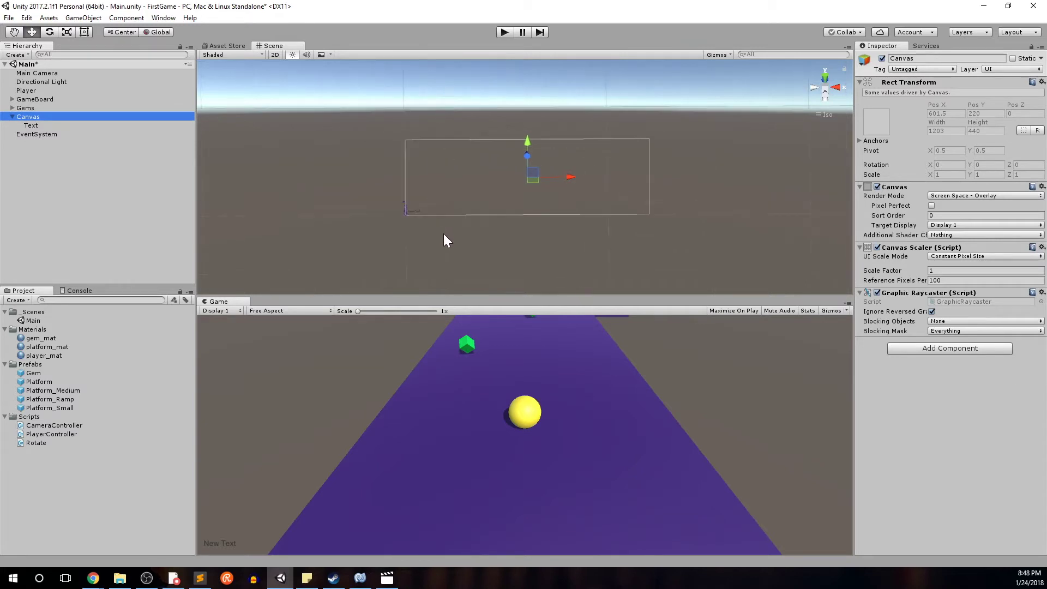
scroll(472, 234, up, 2)
middle_drag(473, 234, 508, 210)
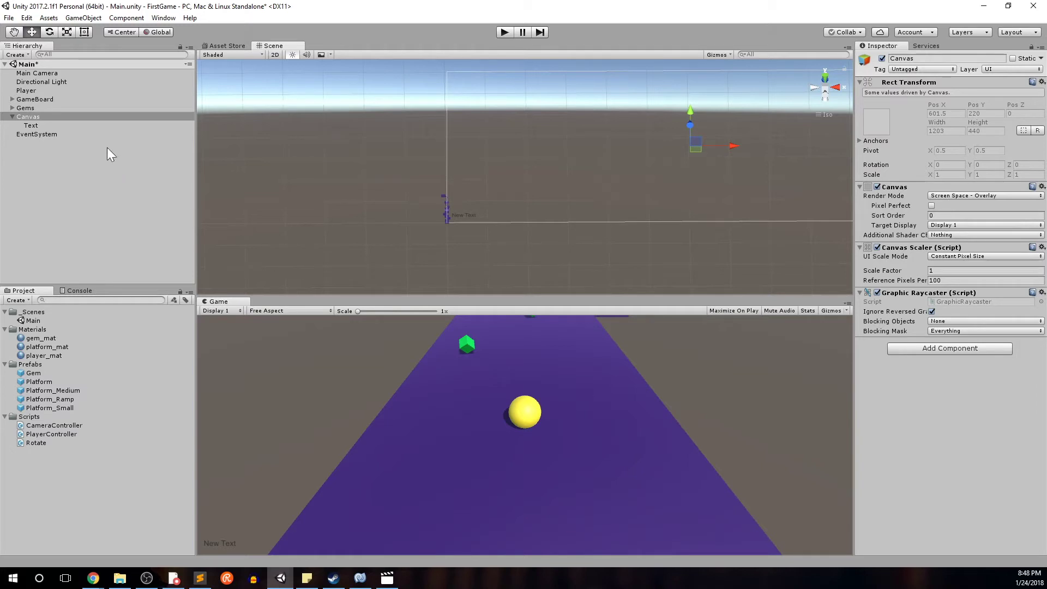
click(83, 126)
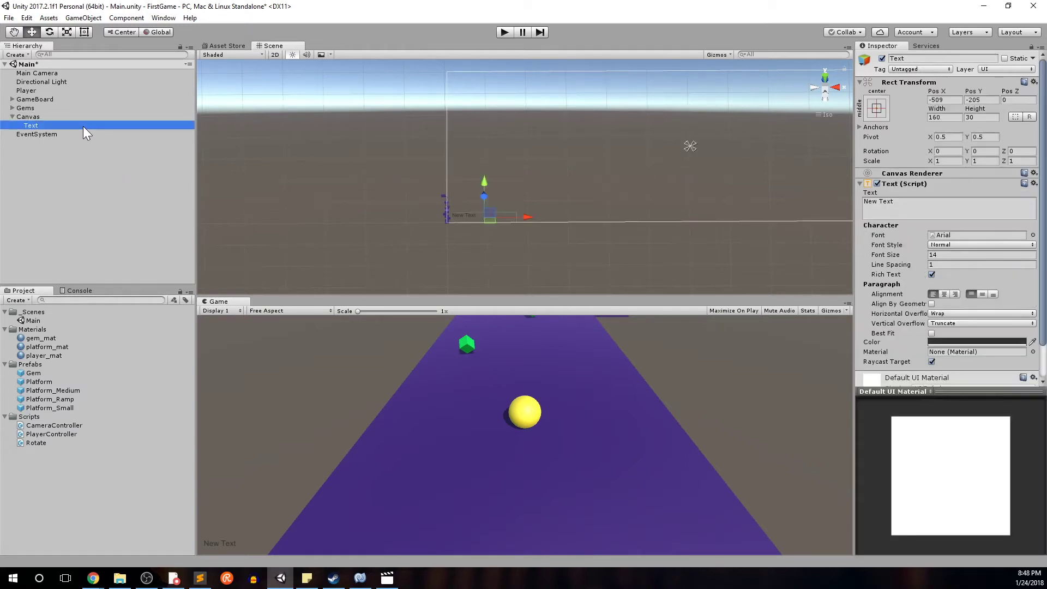
middle_drag(578, 233, 397, 240)
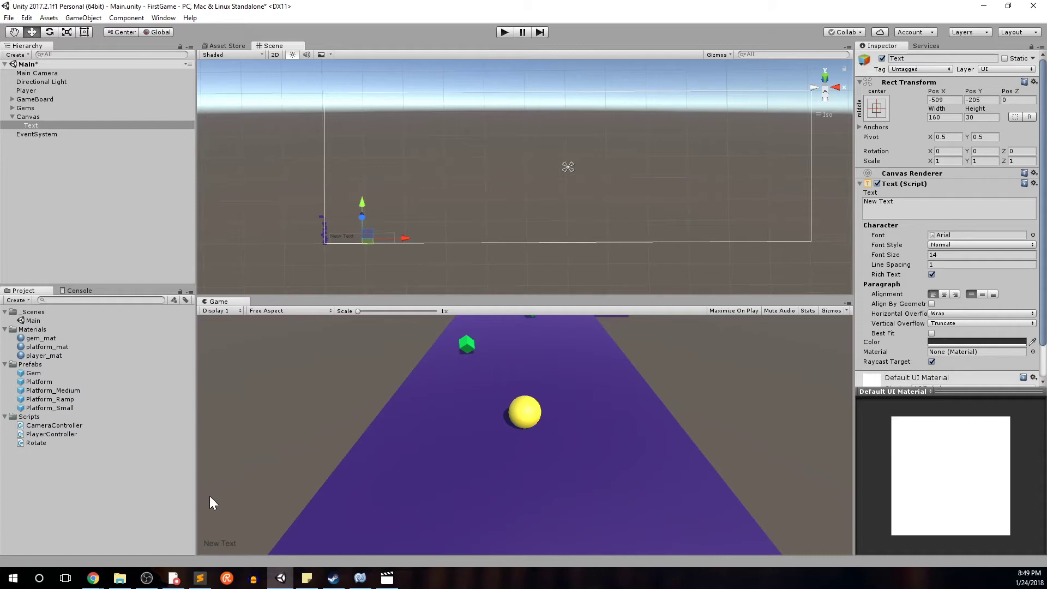
double_click(39, 125)
Rename the Canvas's Text object to 'ScoreText' in the Inspector
middle_drag(485, 253, 396, 266)
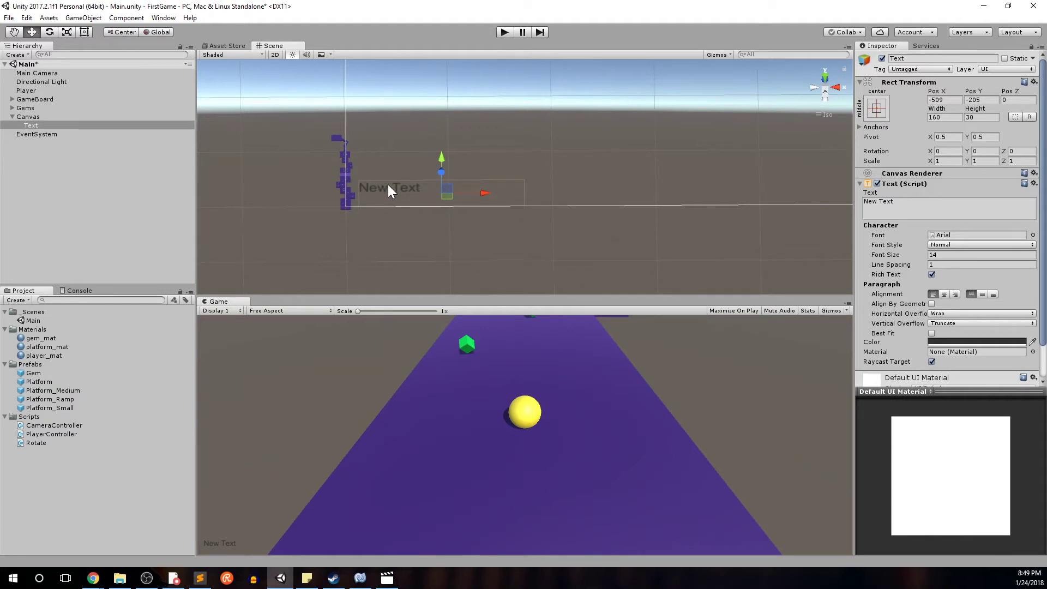
click(927, 58)
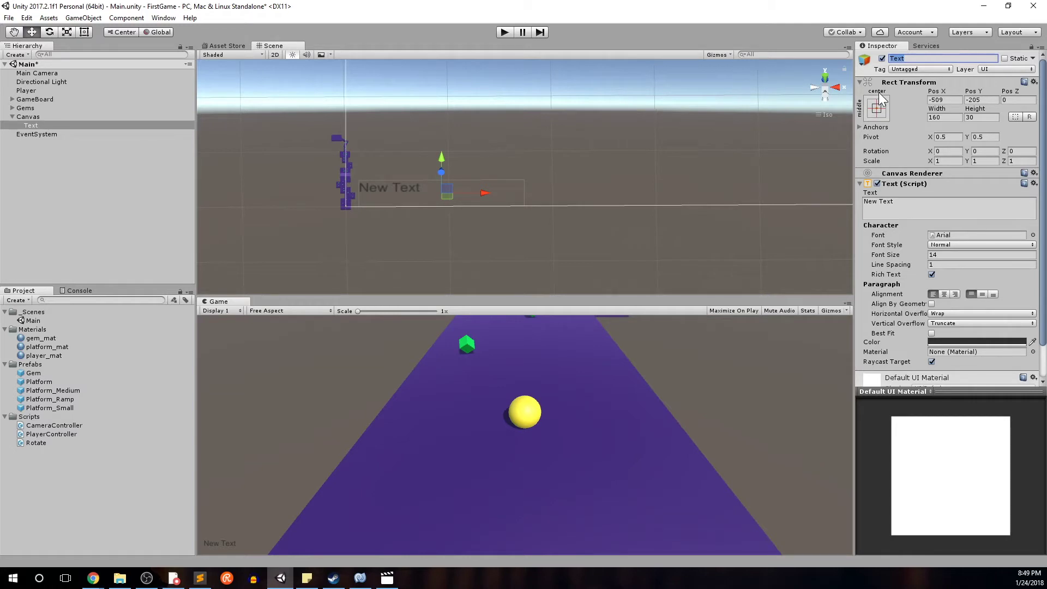
text(ScoreText)
key(Return)
middle_drag(478, 287, 451, 293)
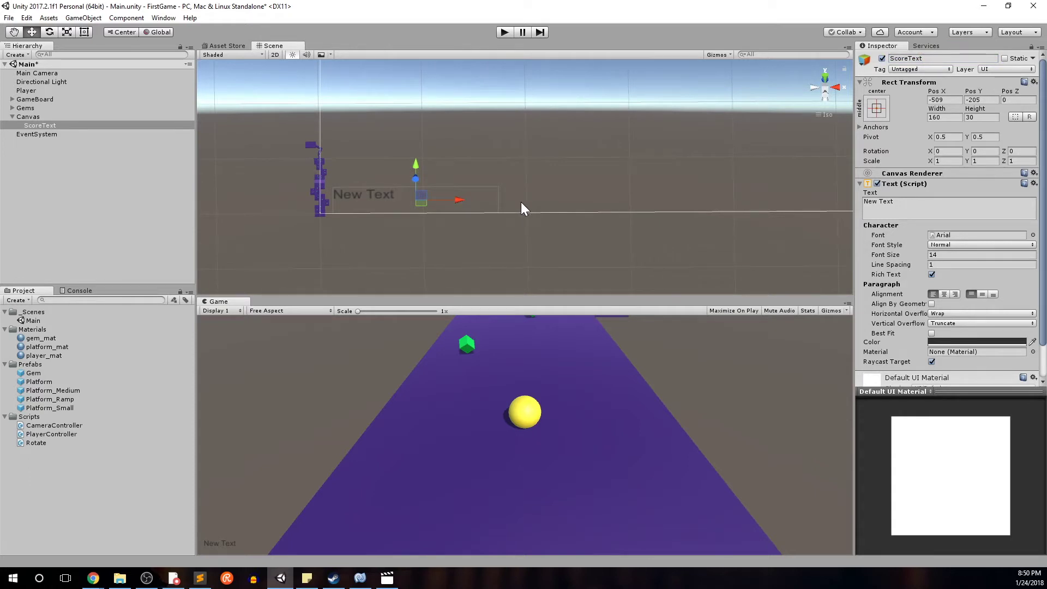
Open and close ScoreText's Anchor Presets, then reselect ScoreText in the Scene
click(876, 109)
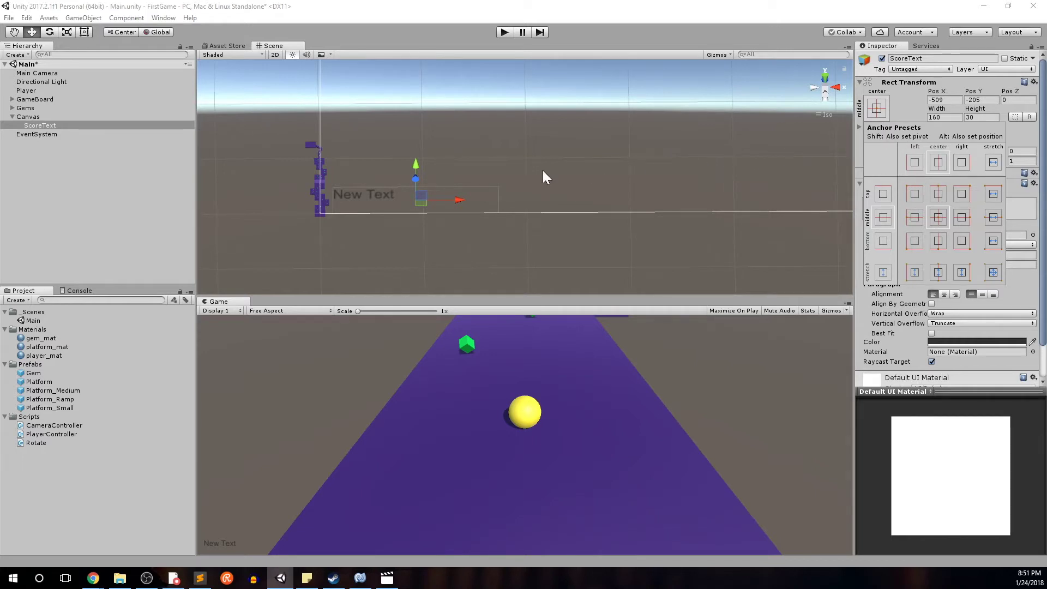
scroll(511, 161, down, 3)
click(523, 167)
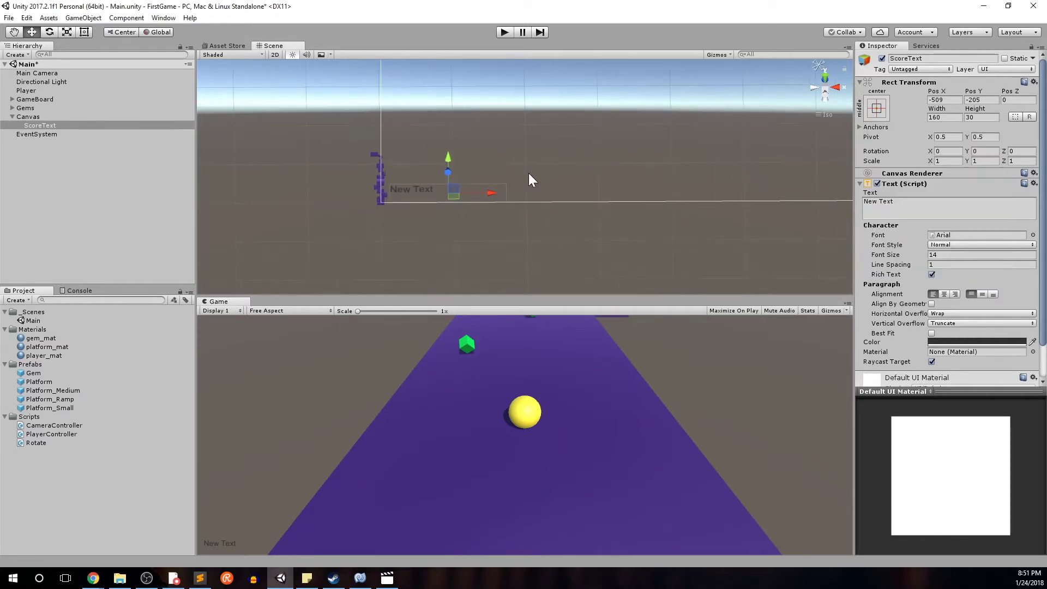
drag(580, 148, 493, 189)
scroll(494, 186, down, 3)
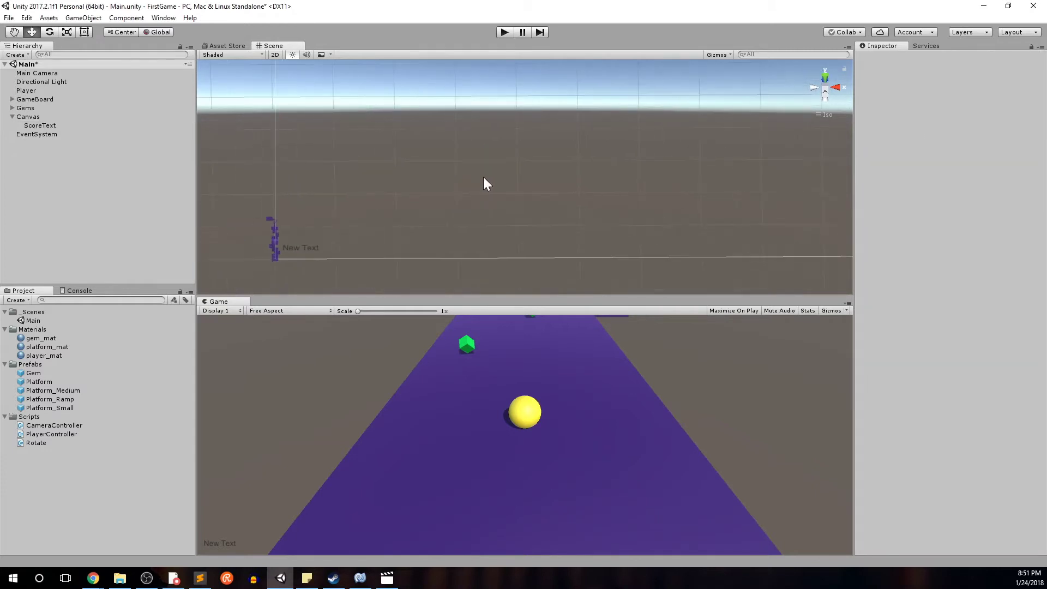
scroll(501, 174, down, 4)
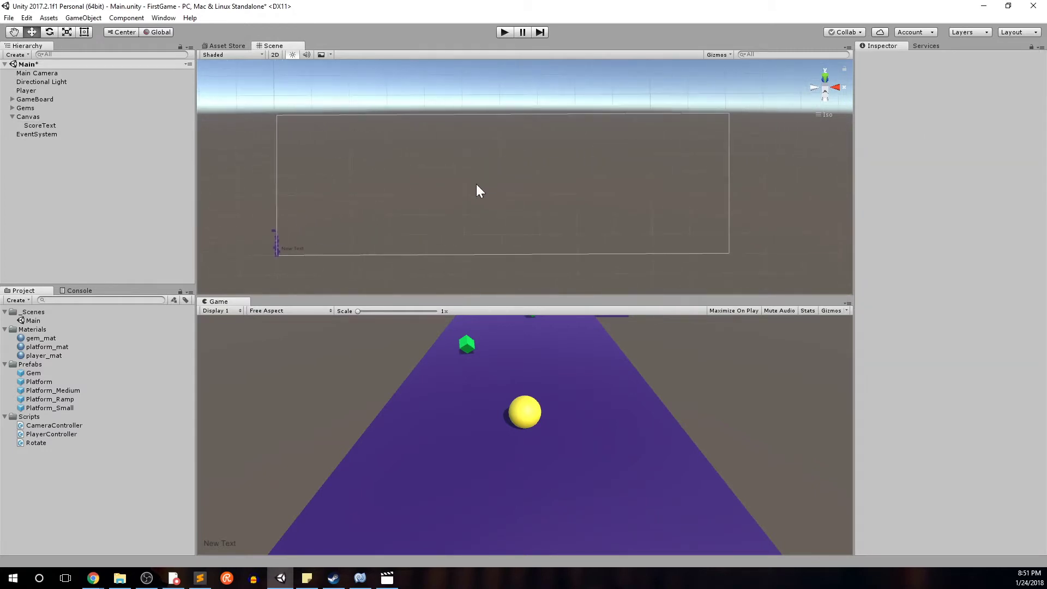
click(434, 224)
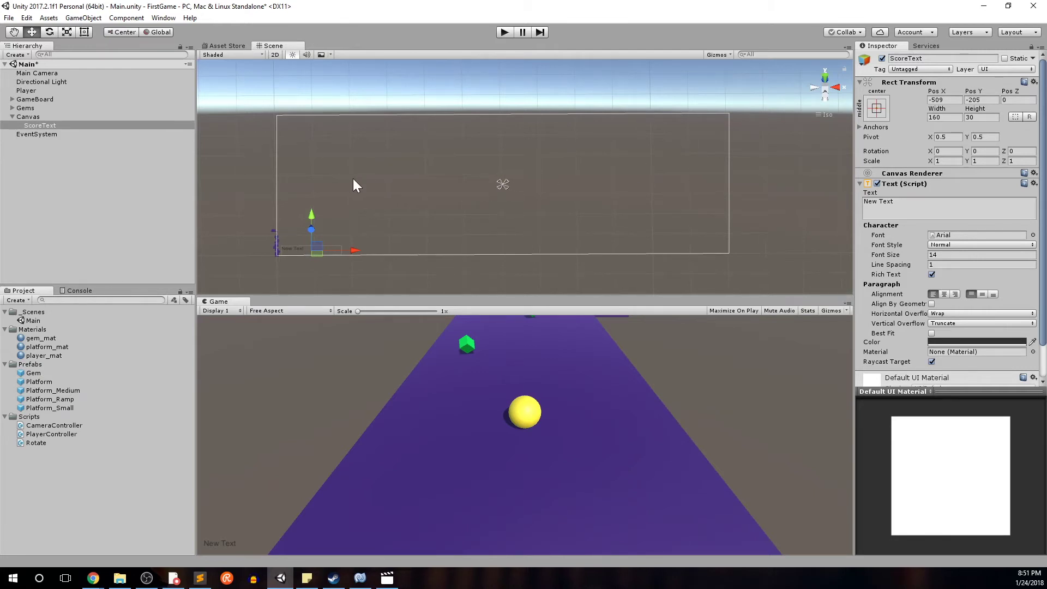
Try middle-left, middle-right, bottom-center and top-right anchor presets on ScoreText
click(875, 110)
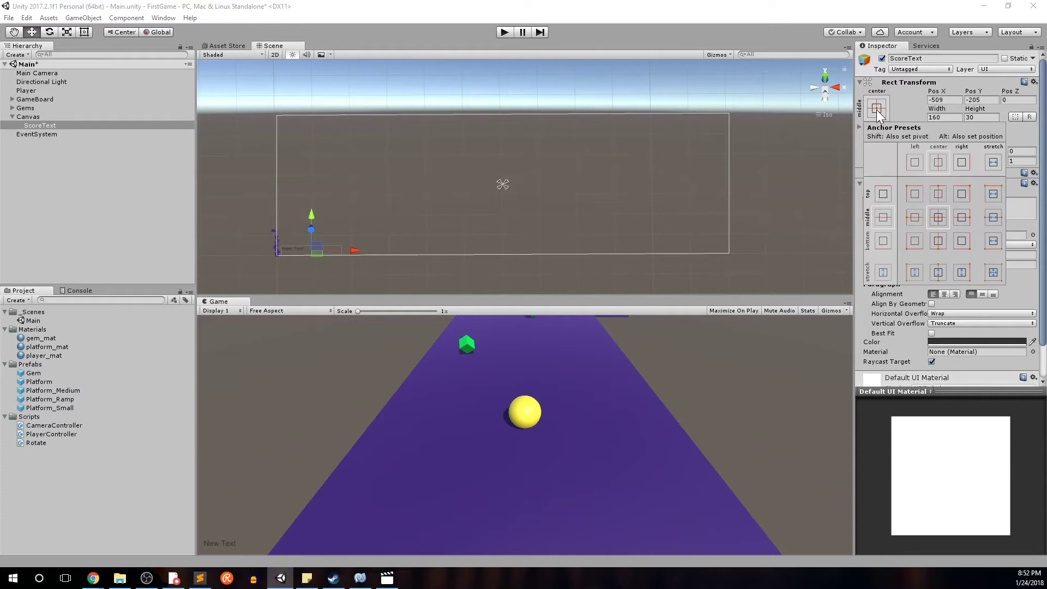
click(914, 218)
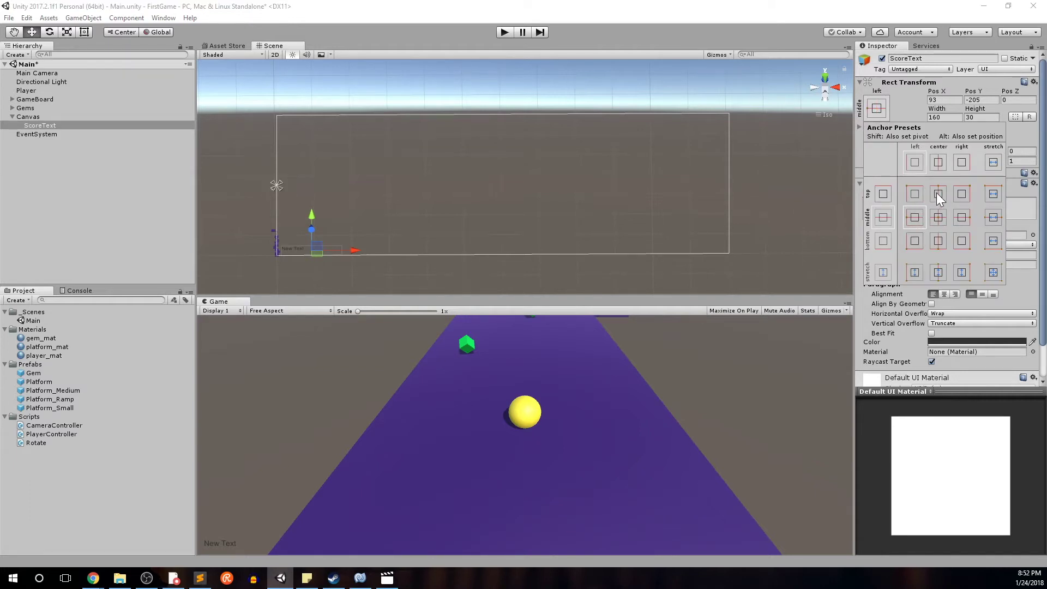
click(962, 217)
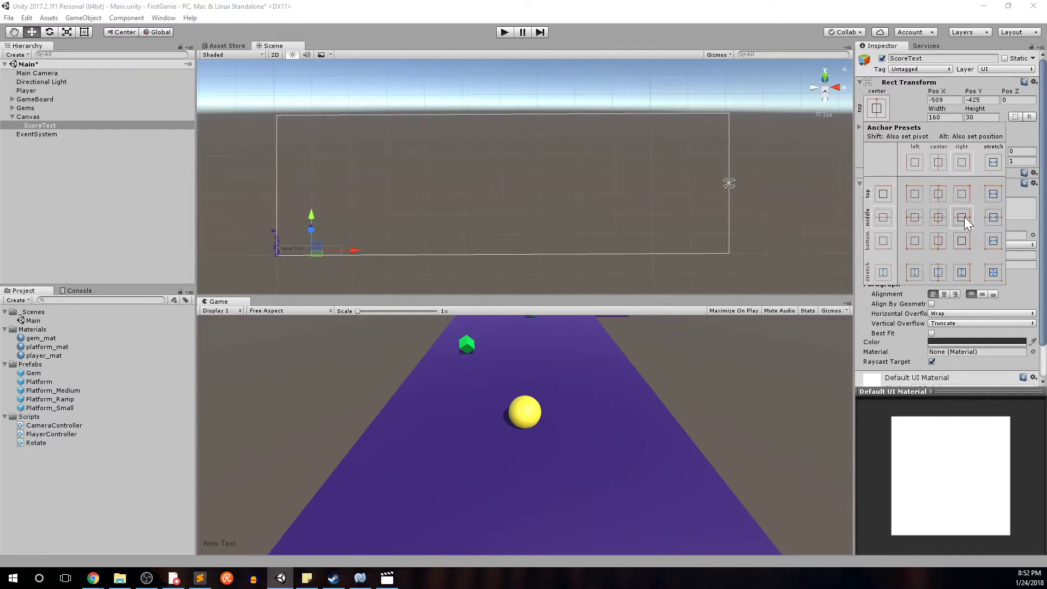
click(940, 244)
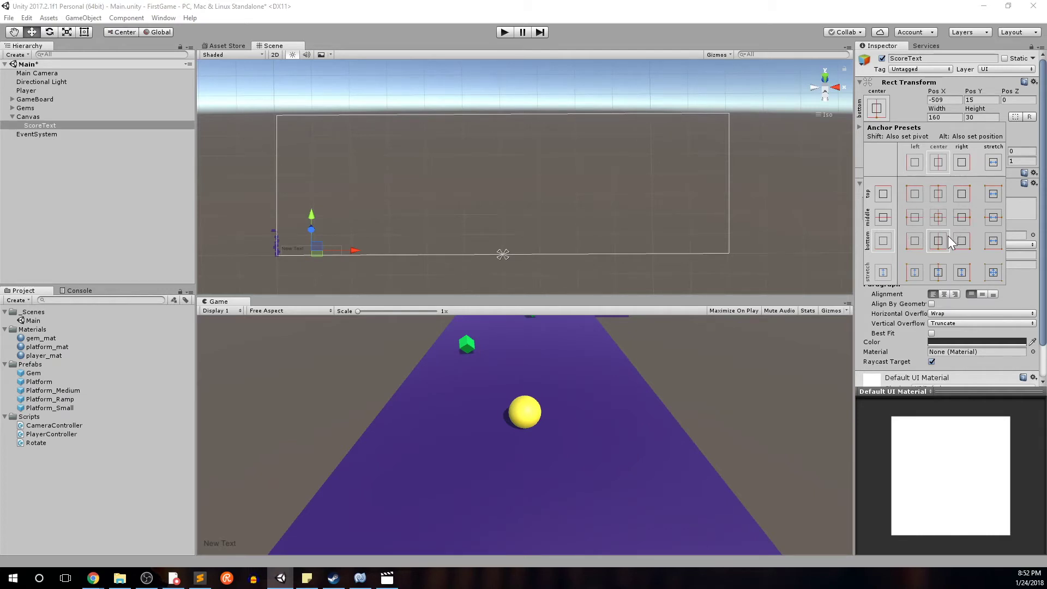
click(939, 219)
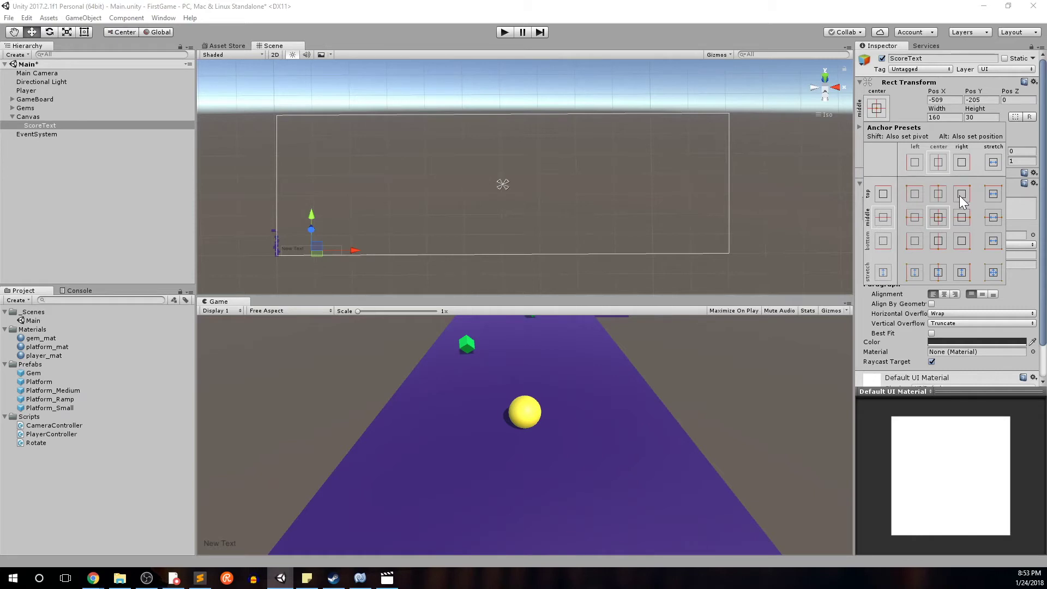
key(alt)
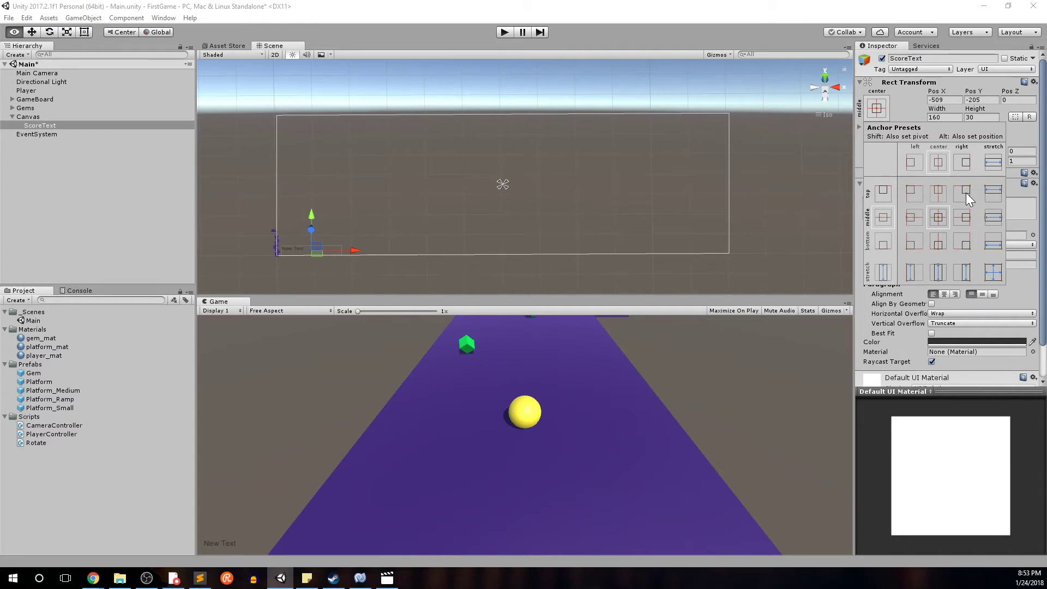
alt+click(966, 191)
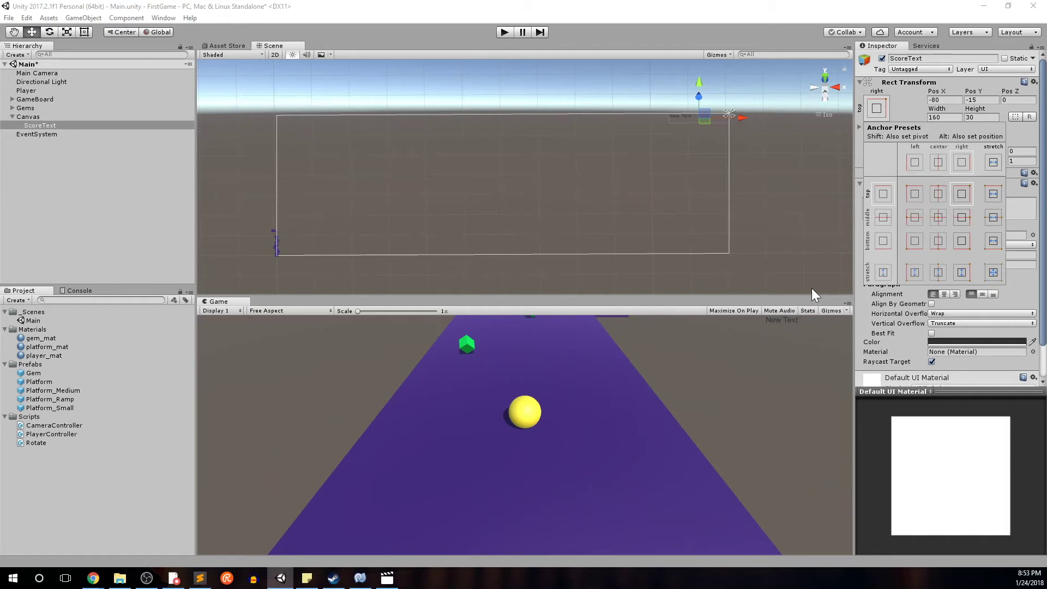
key(alt)
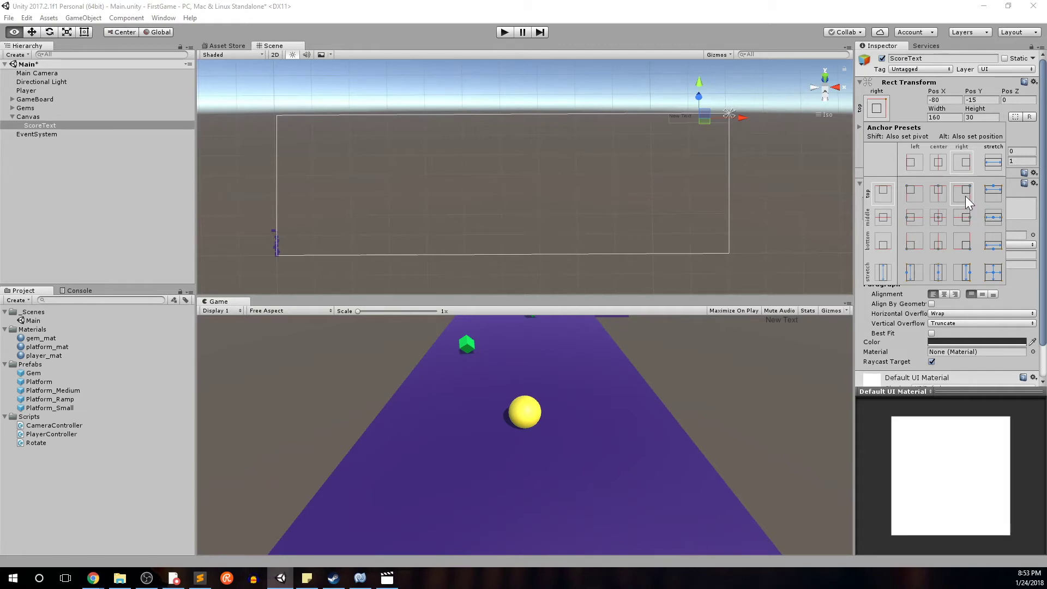
alt+shift+click(965, 195)
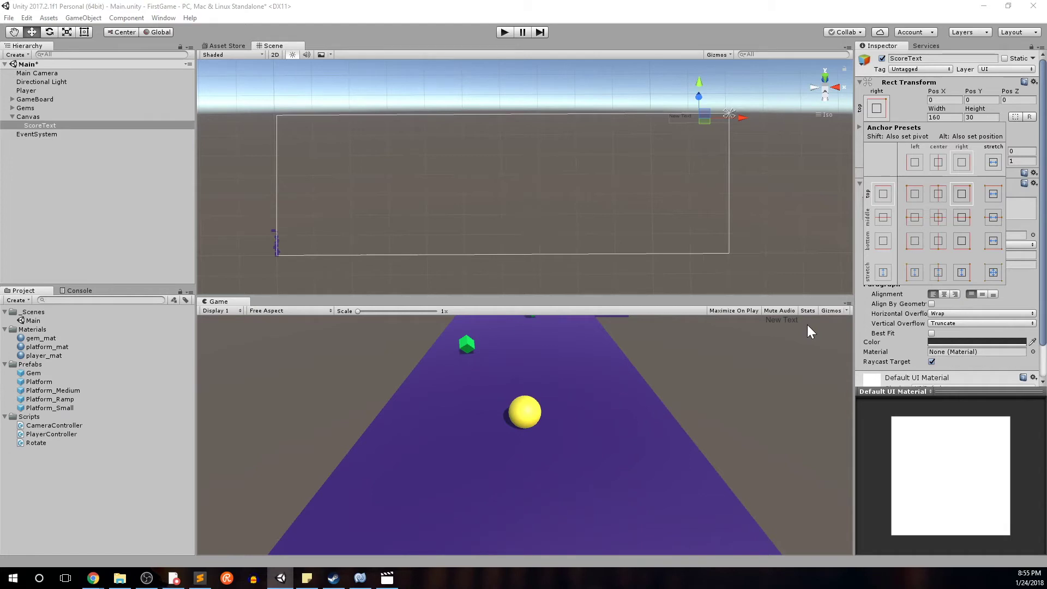
Apply the top-right preset with Shift+Alt, snapping pivot to 1,1 and position to 0,0
key(shift)
key(alt)
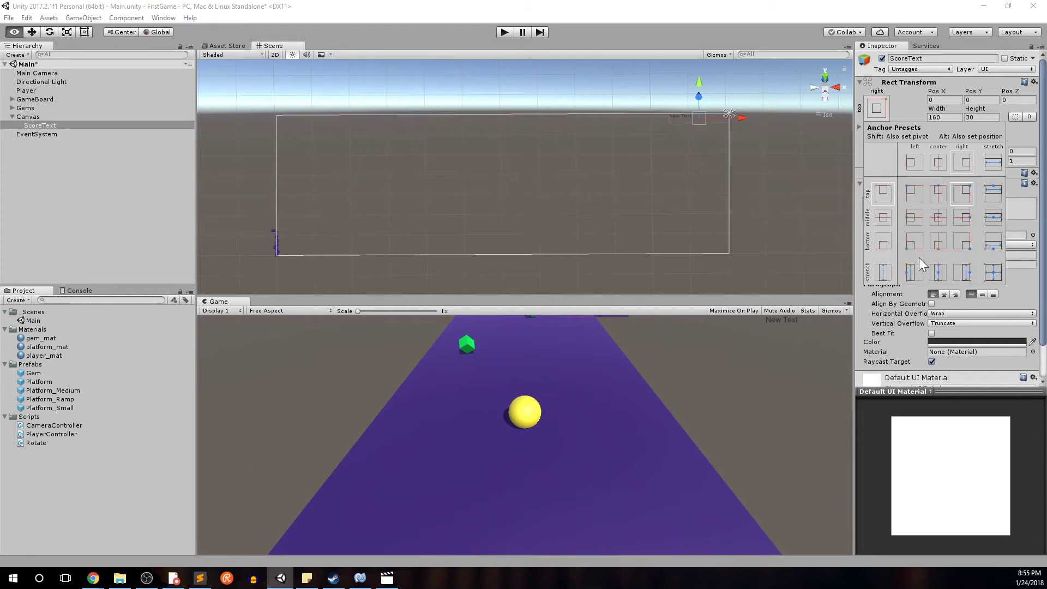
alt+click(960, 192)
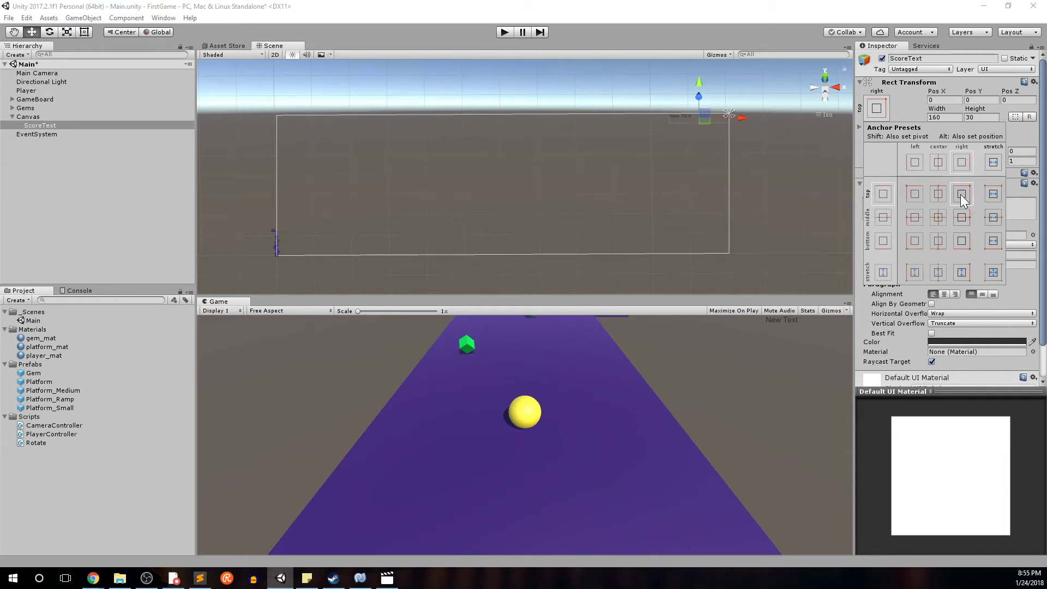
click(879, 107)
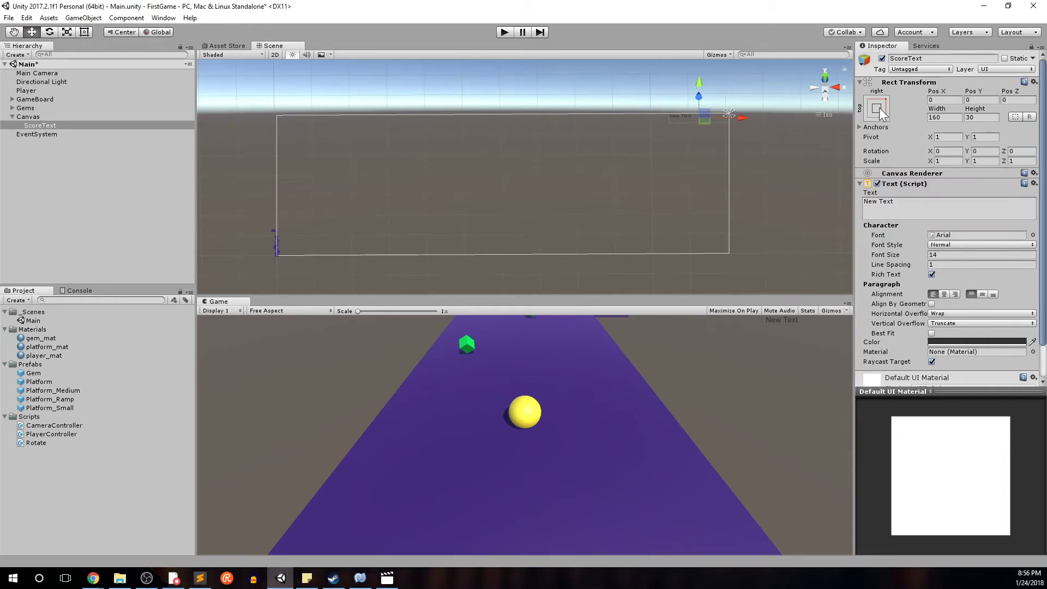
click(879, 107)
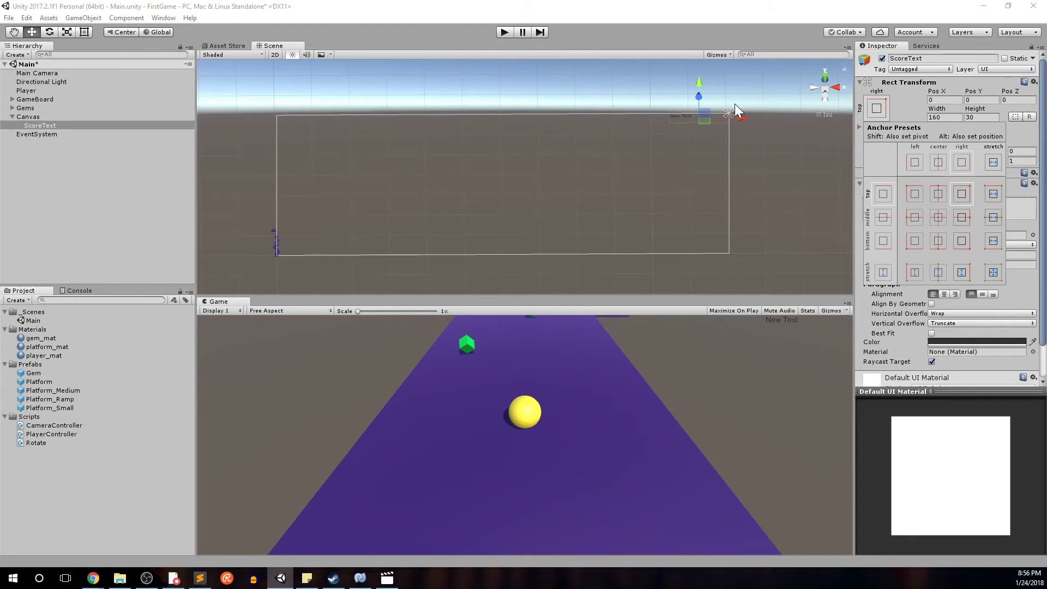
click(872, 121)
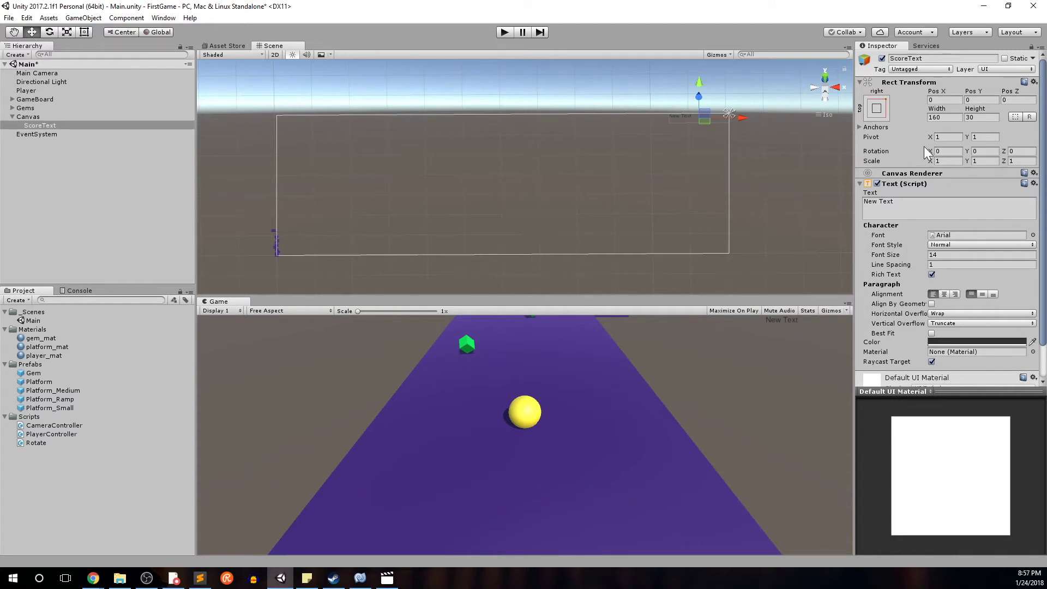
Set ScoreText's Rect Transform width to 200 and height to 60, then collapse it
click(943, 117)
text(200)
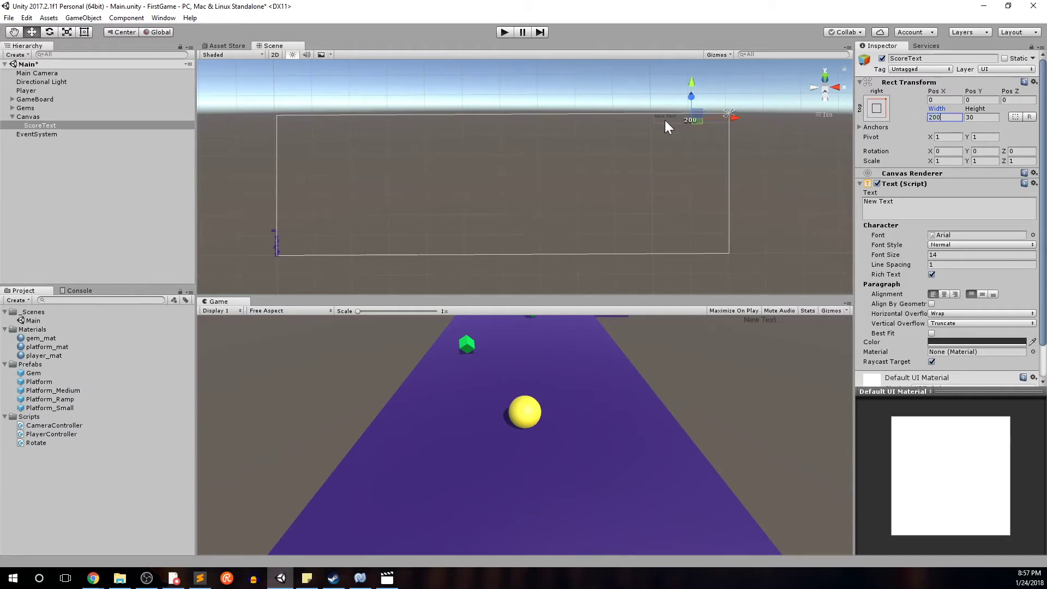
key(Tab)
text(60)
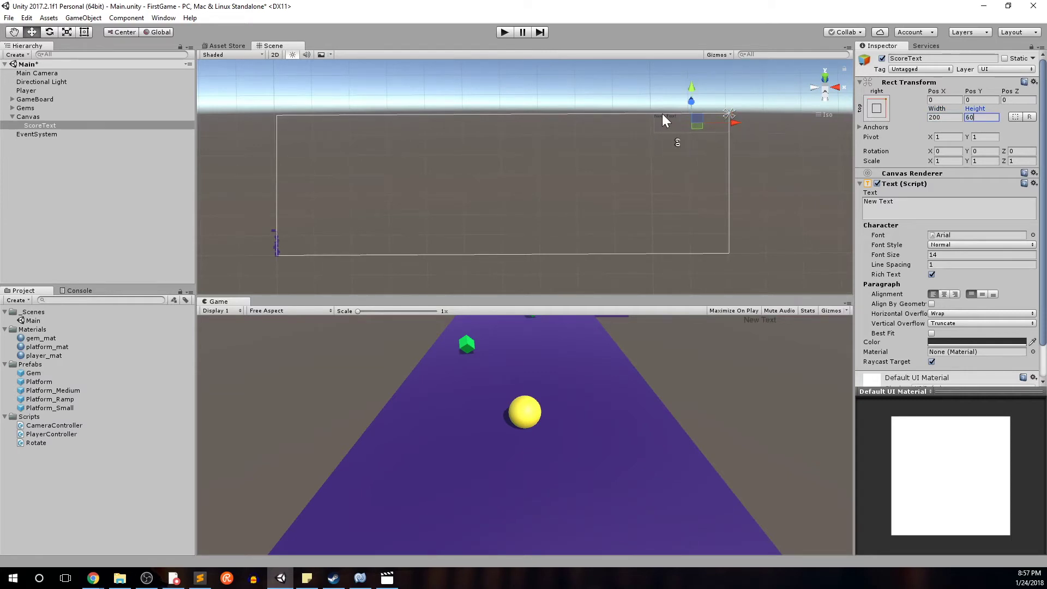
click(732, 122)
click(860, 82)
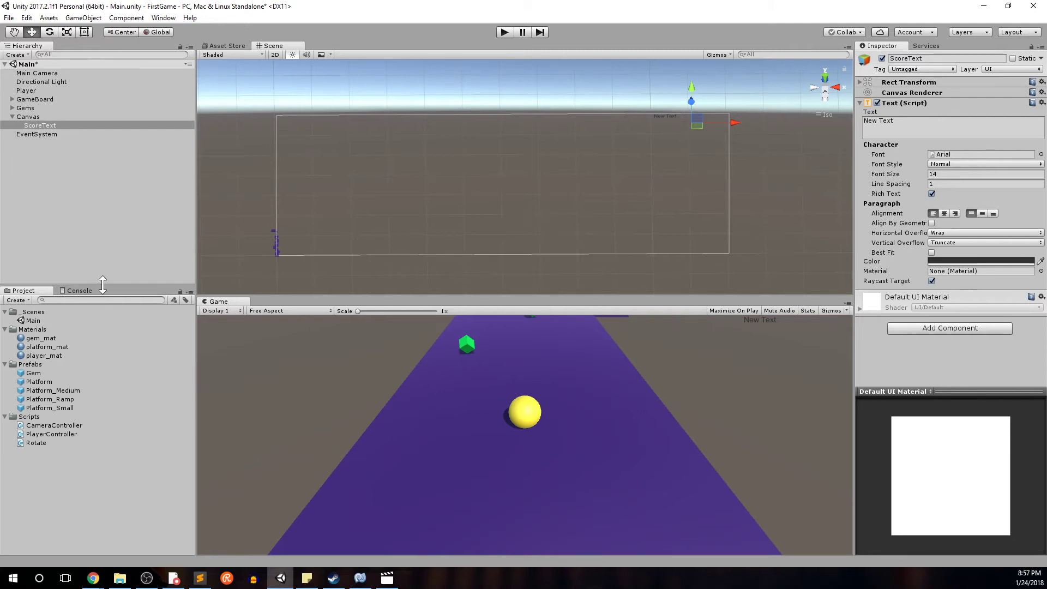
click(904, 121)
Change the label text to 'Score: 0' with font size 40 and center/middle alignment
drag(905, 121, 843, 113)
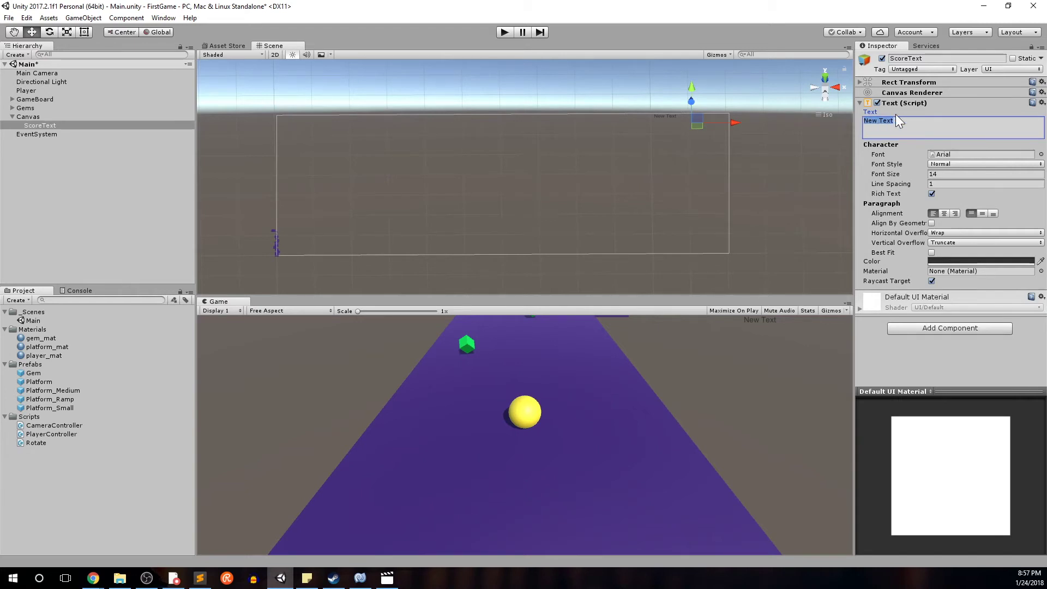
text(Score)
text(: 0)
click(916, 173)
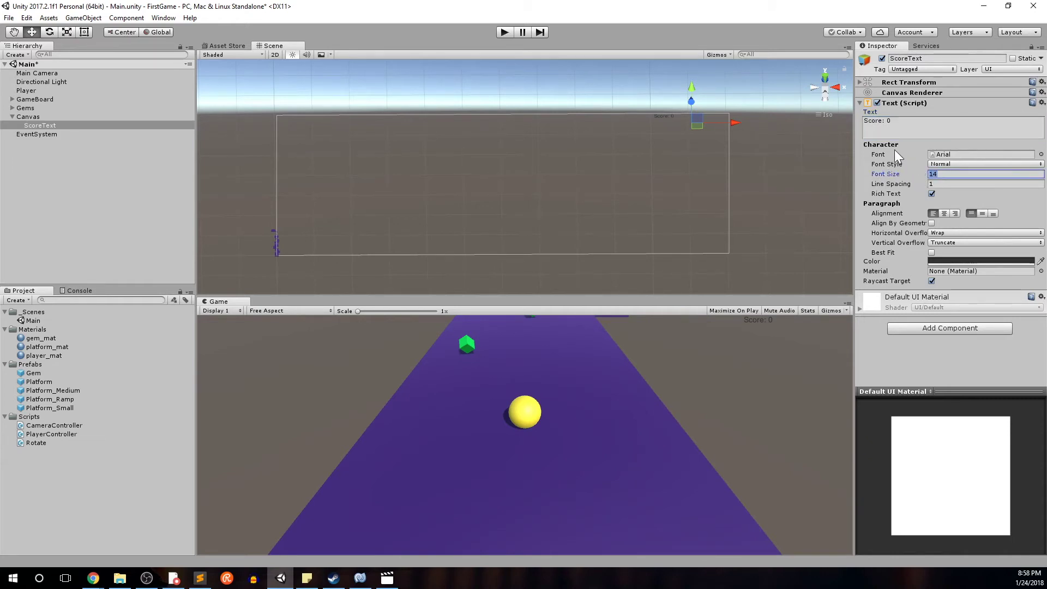
text(40)
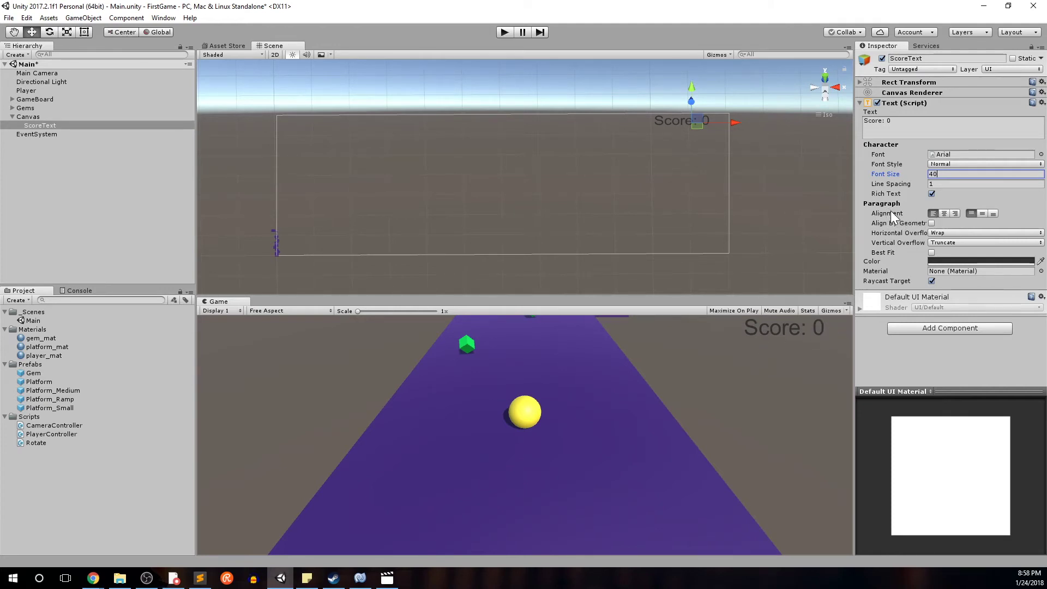
click(943, 213)
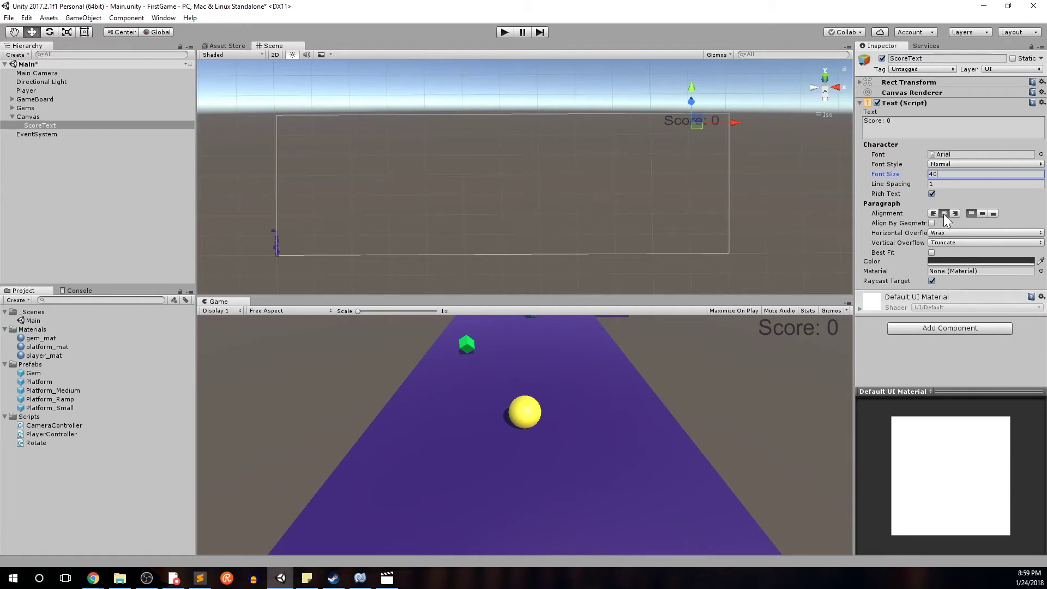
click(980, 212)
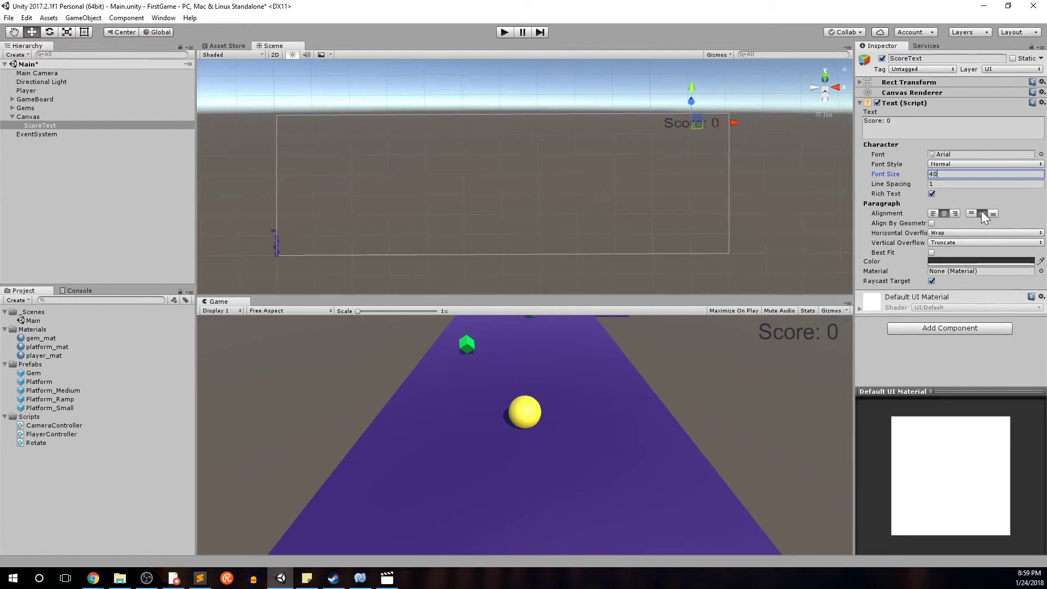
Make the ScoreText colour white and save the Main scene with Ctrl+S
click(938, 261)
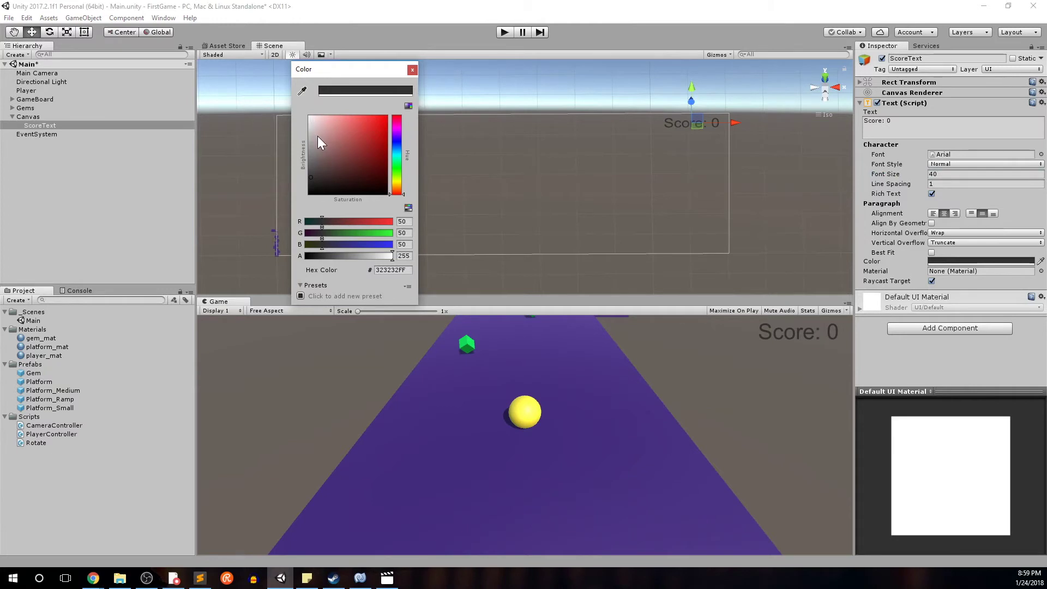
drag(317, 137, 301, 103)
click(412, 70)
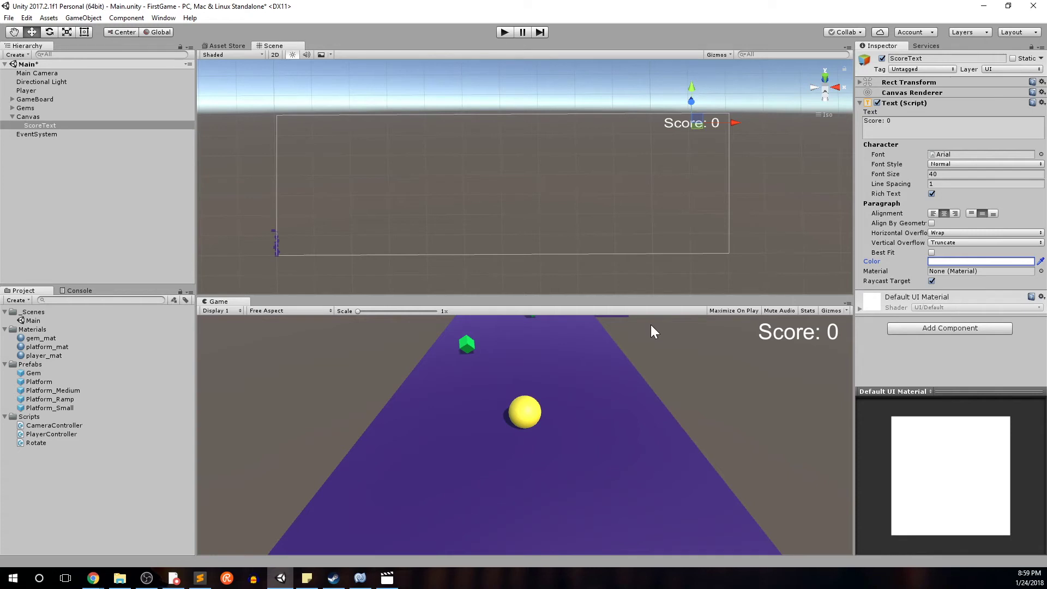
key(ctrl+s)
Play-test collecting six gems while Score stays at 0, then open PlayerController.cs
click(720, 314)
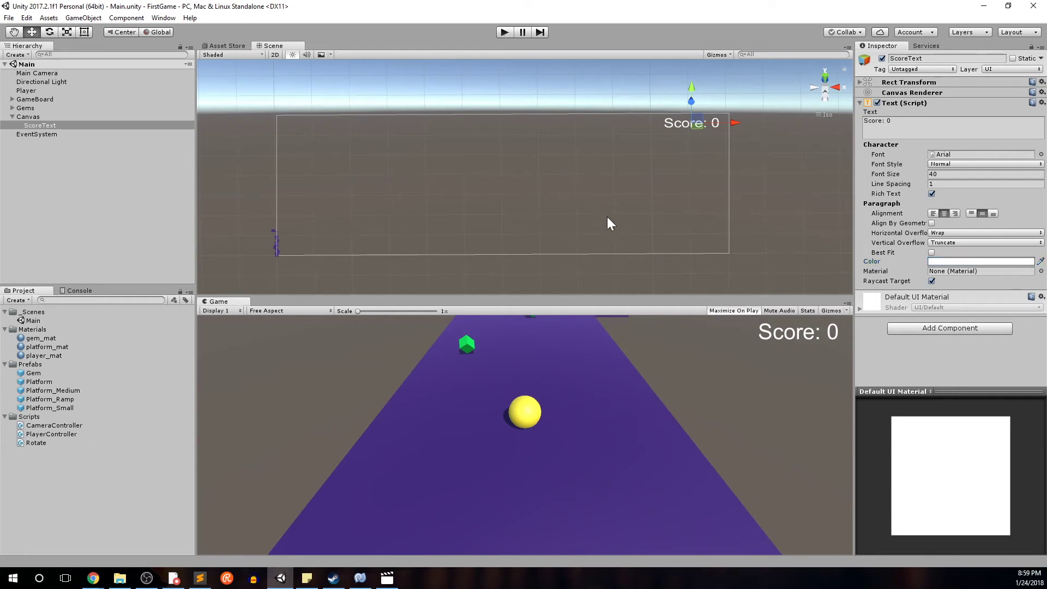
click(503, 32)
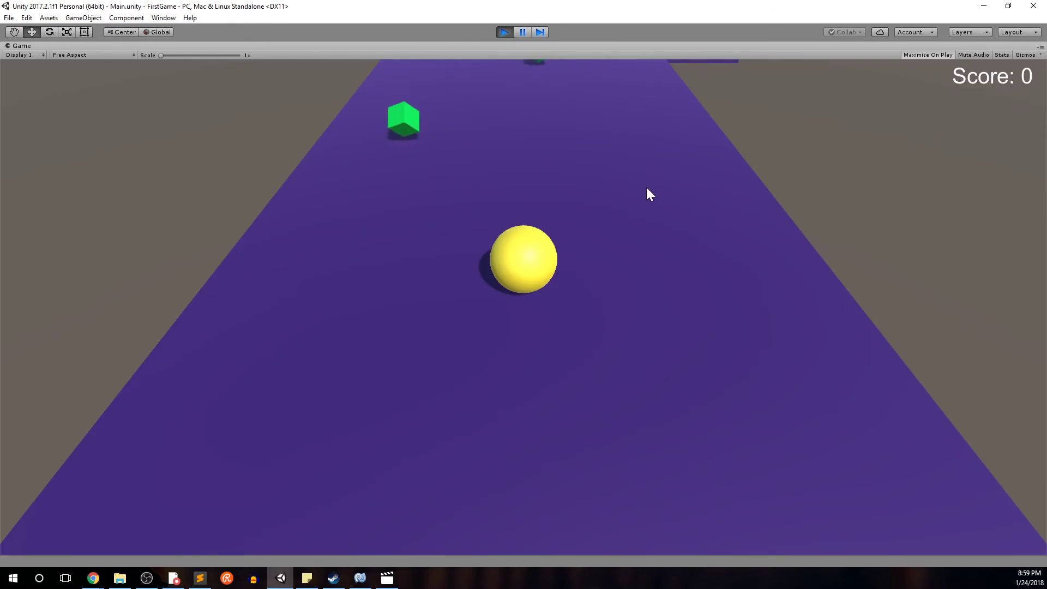
key(d)
key(a)
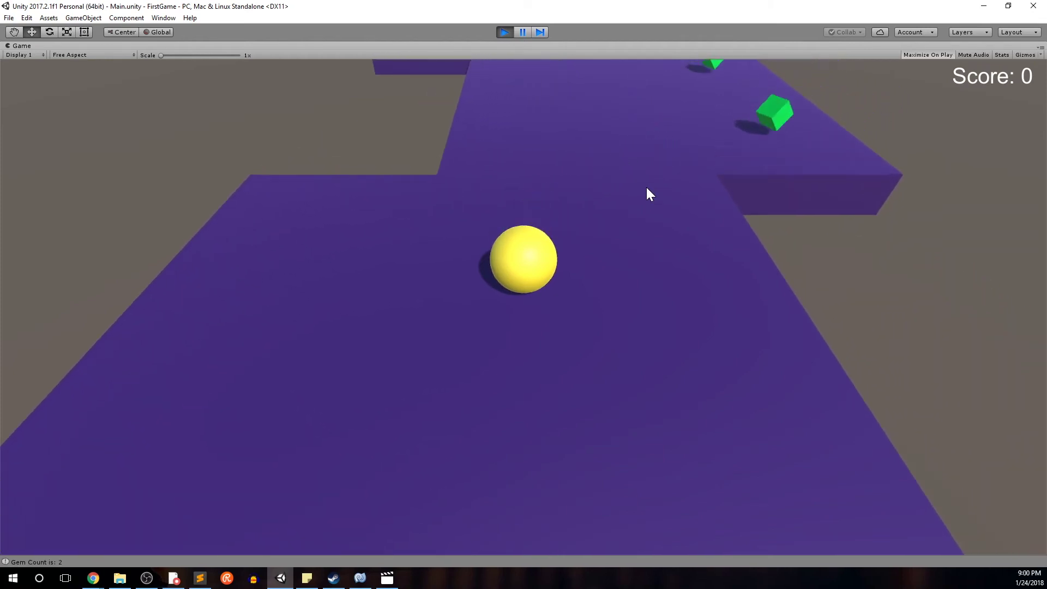
key(d)
key(d)
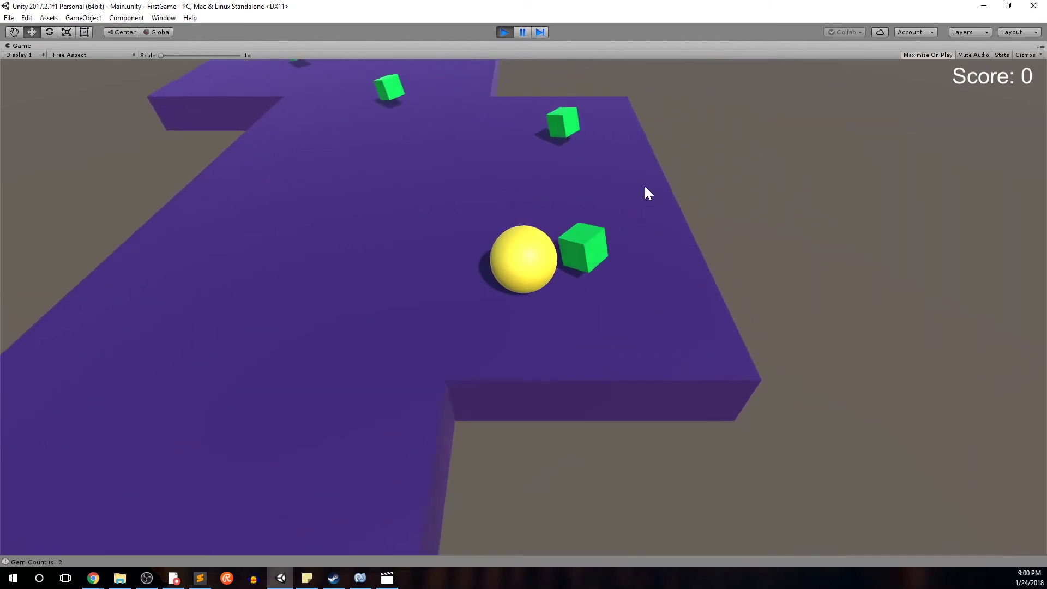
key(a)
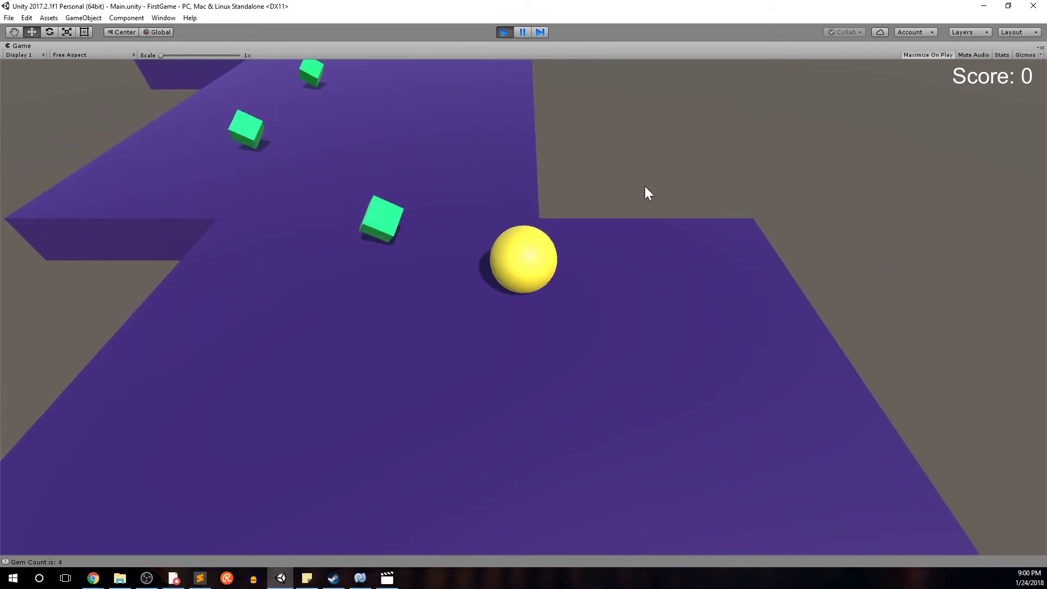
key(a)
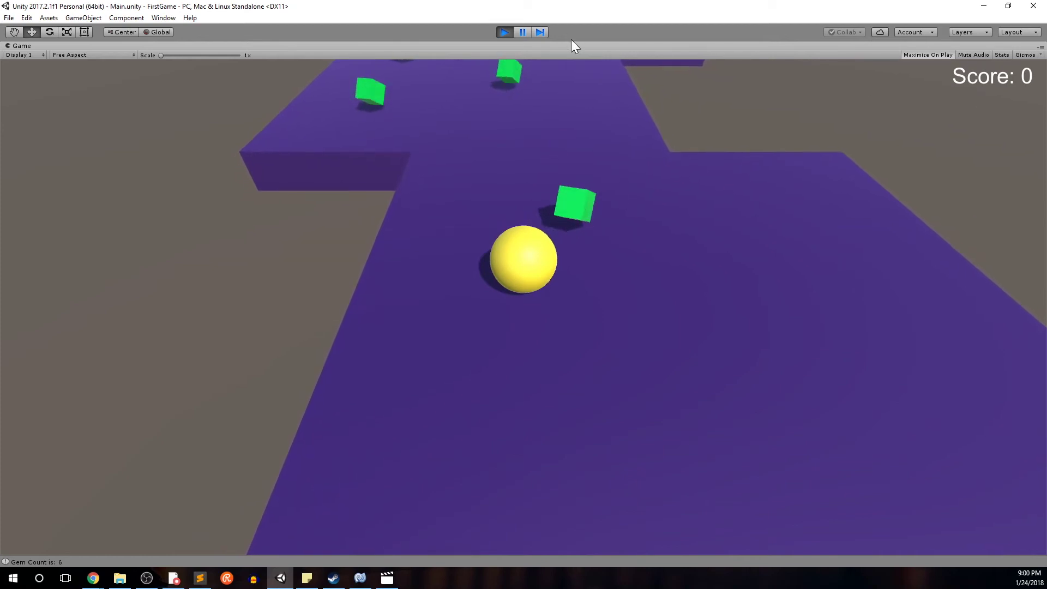
click(506, 33)
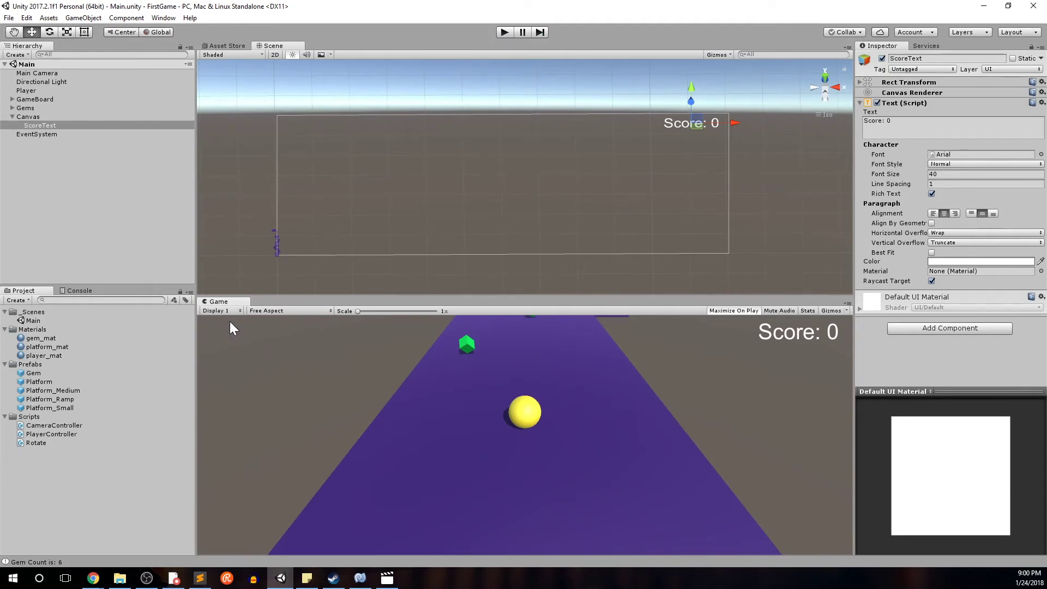
click(74, 434)
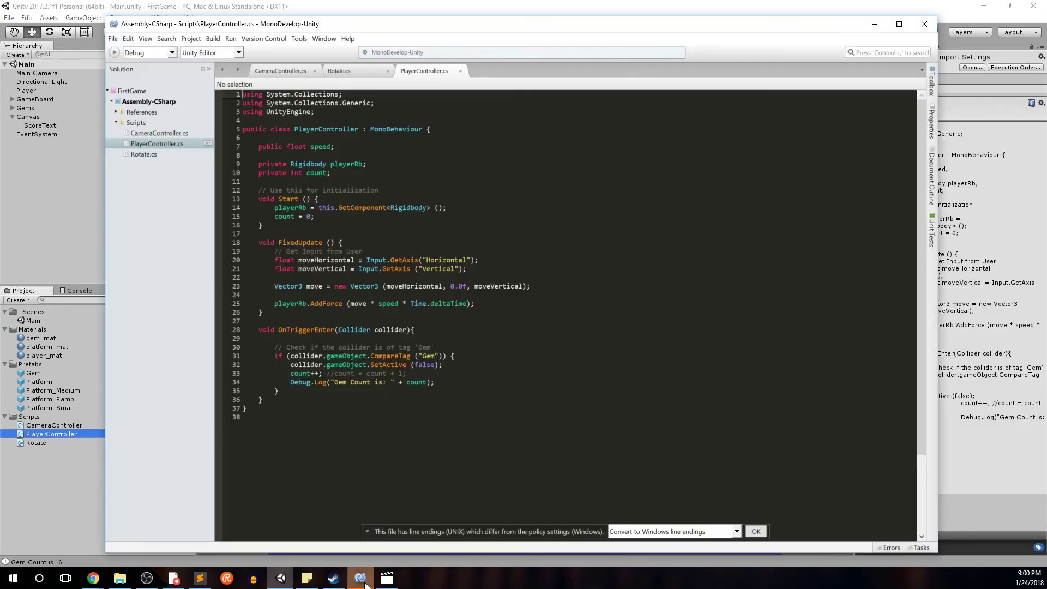
Declare 'public Text scoreText;' on the line below the speed field
click(259, 155)
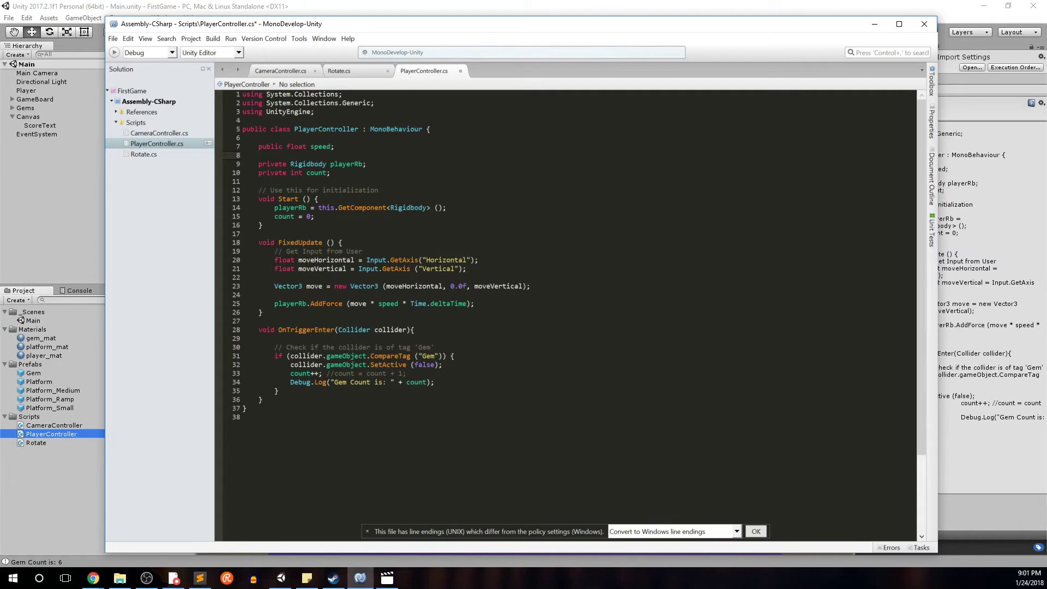
text(public )
text(Texture)
key(BackSpace)
key(BackSpace)
text(scoreText;)
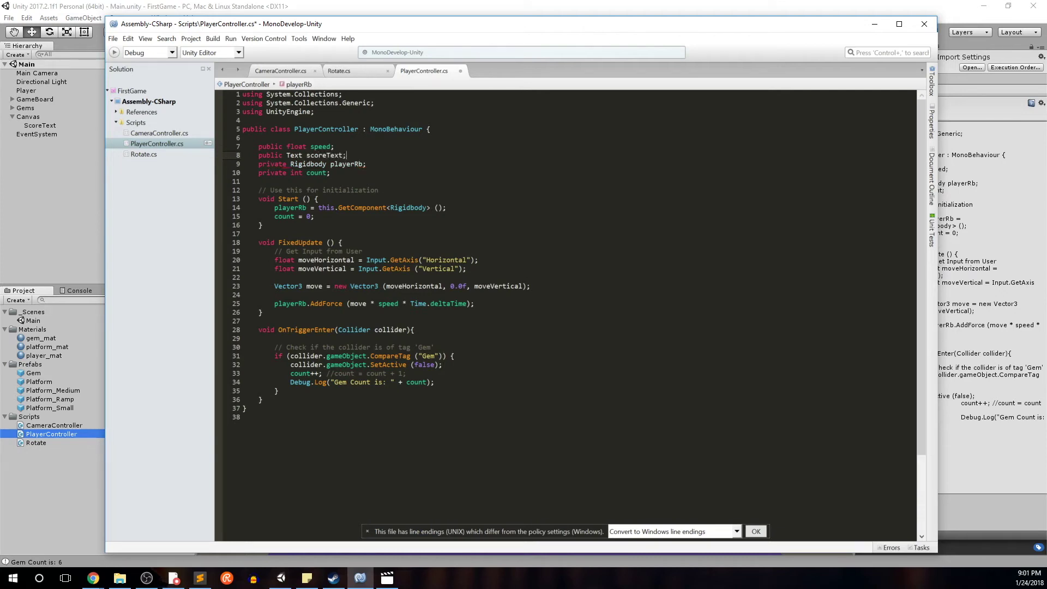
key(Return)
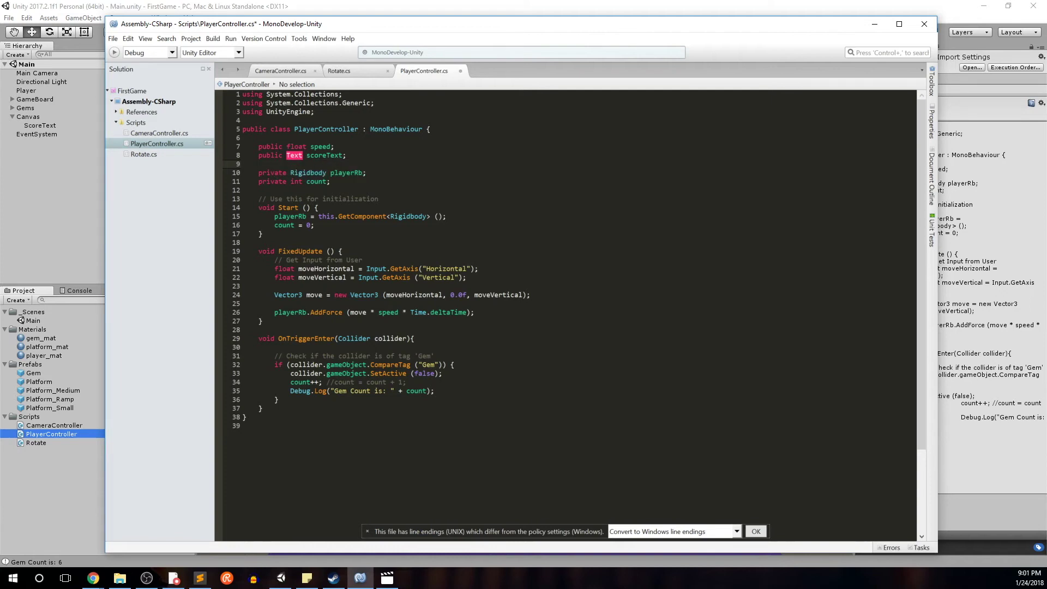
mouse_move(293, 156)
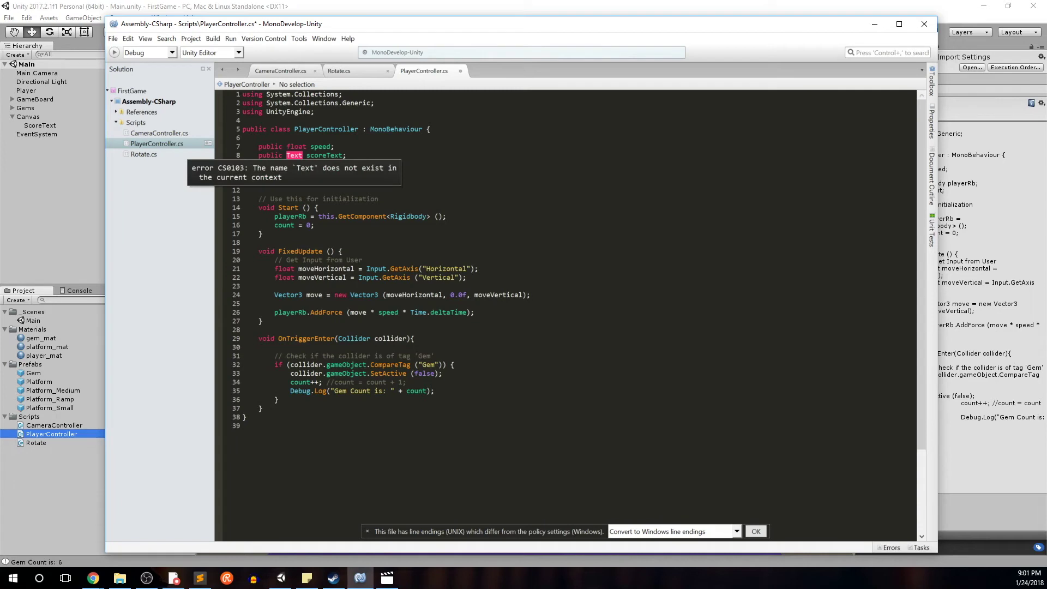
click(304, 146)
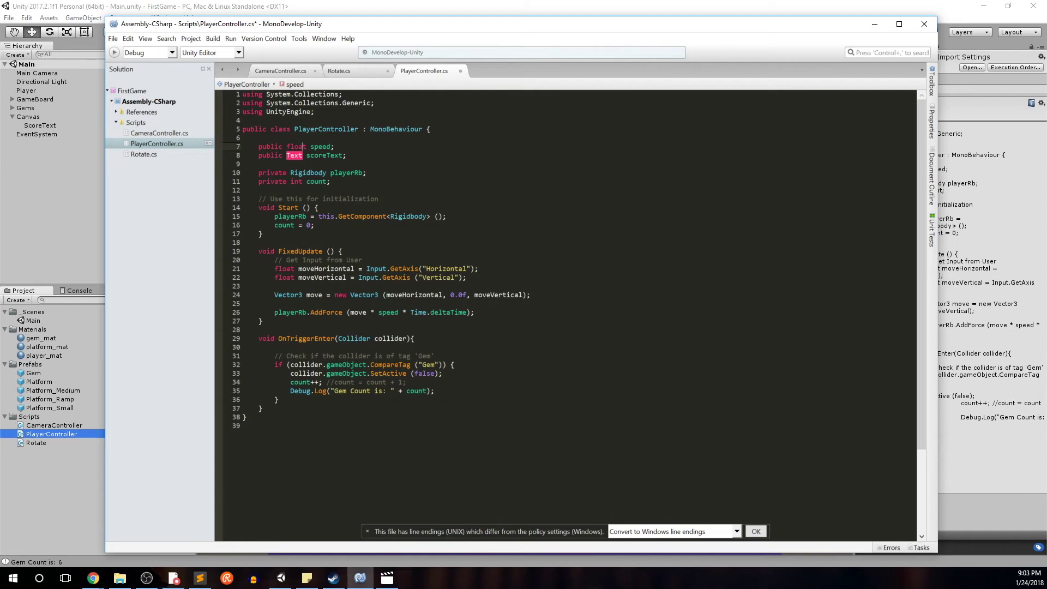
Add 'using UnityEngine.UI;' below the using UnityEngine directive
mouse_move(294, 155)
click(315, 112)
key(Return)
text(usi)
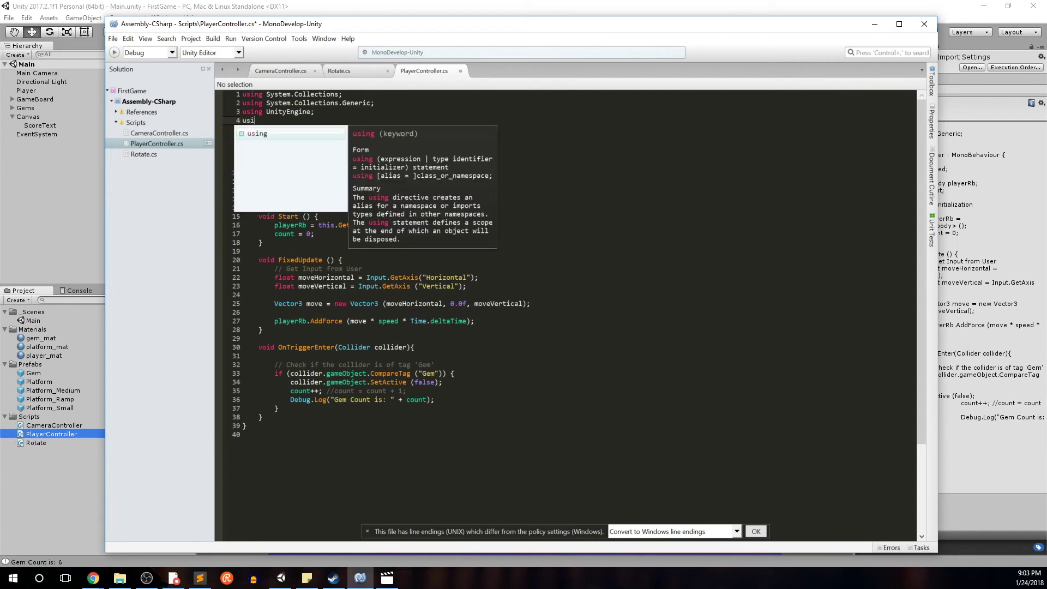
text(ng Uni)
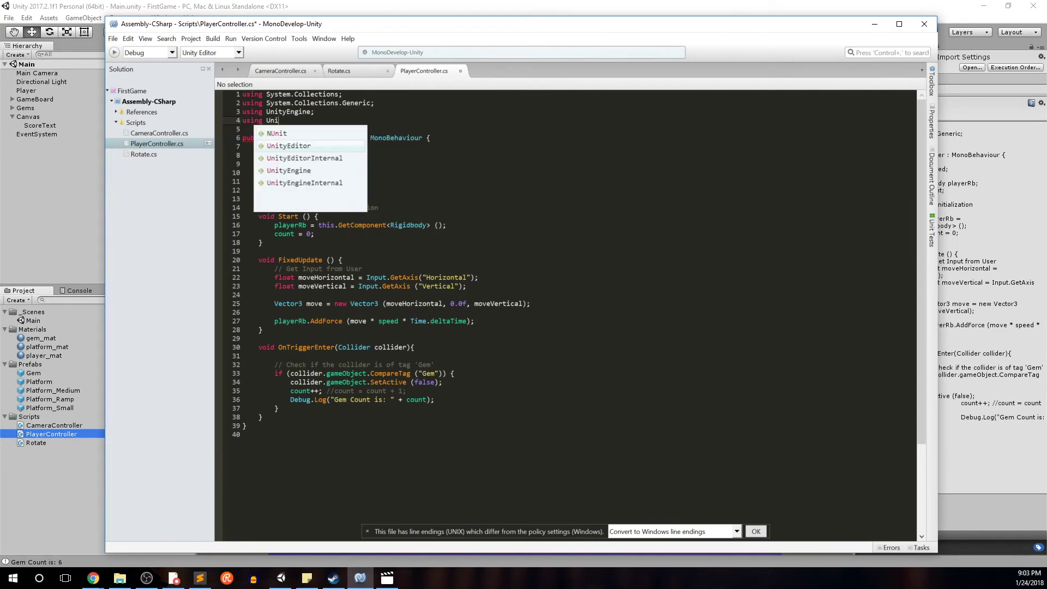
text(tyE)
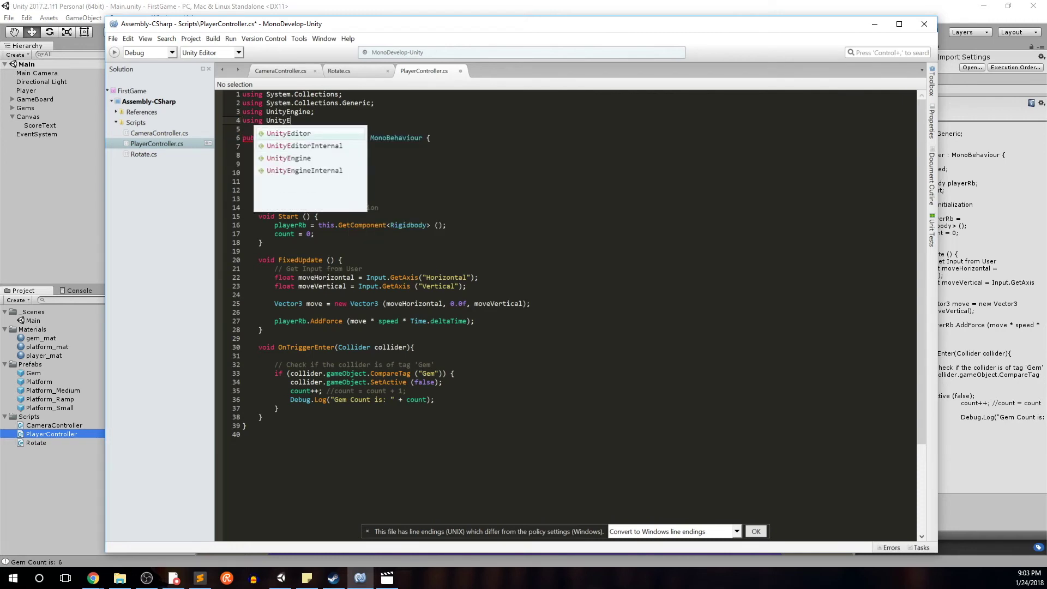
text(ngine.)
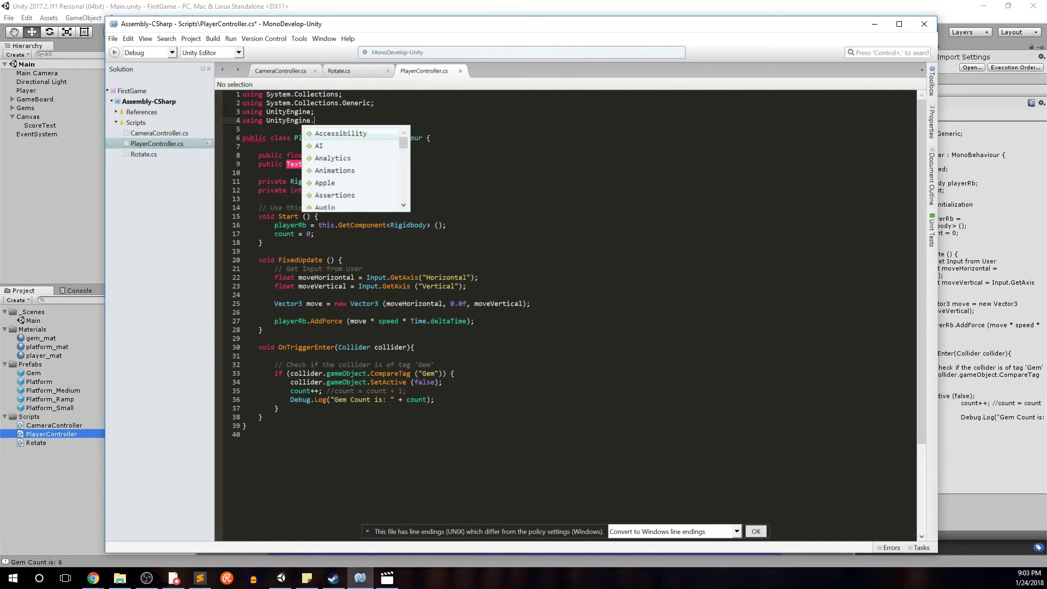
text(UI)
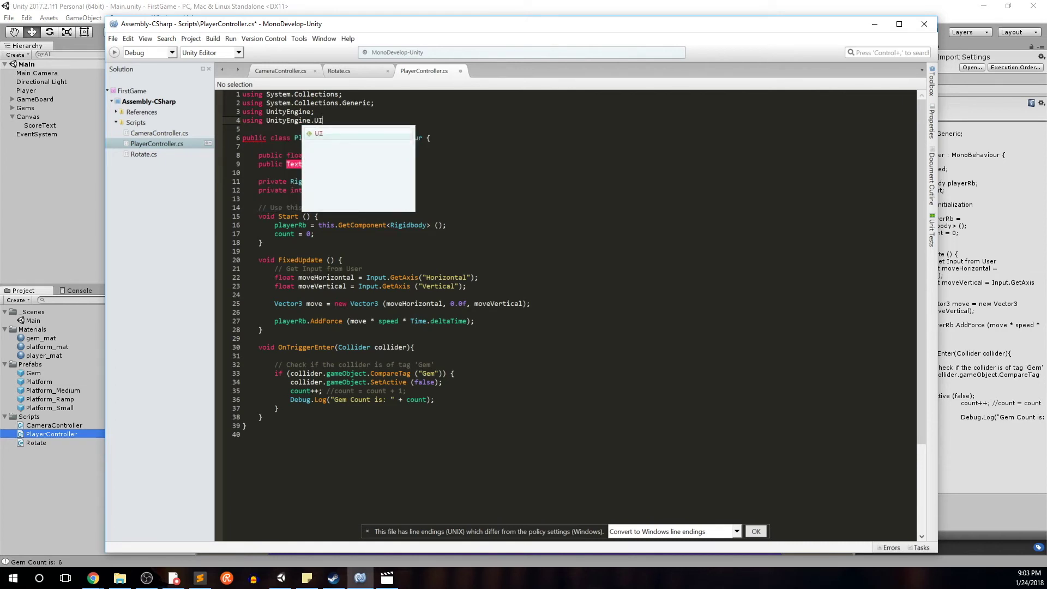
key(Escape)
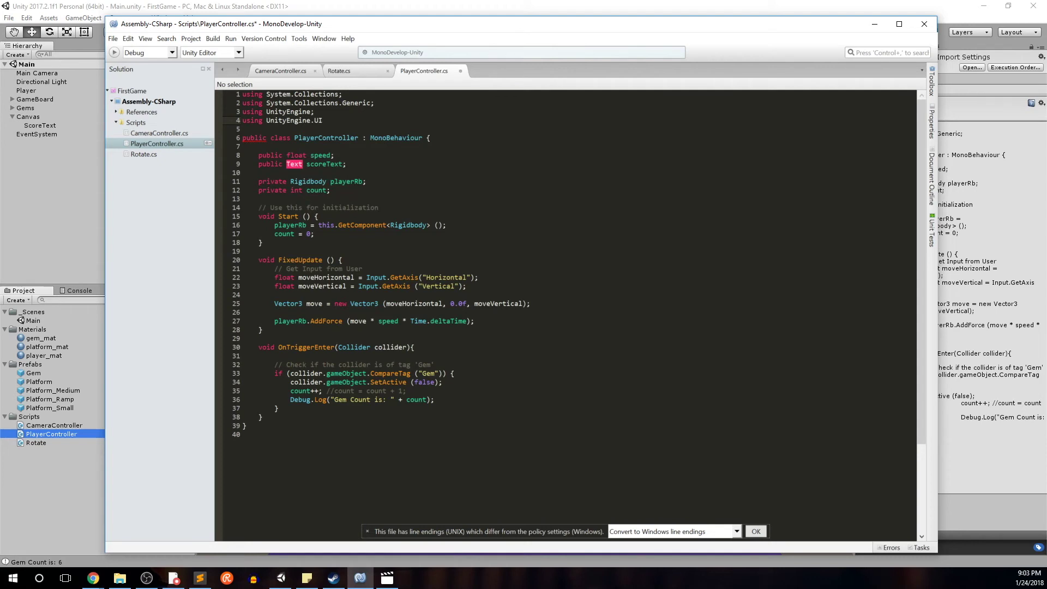
text(;)
click(263, 416)
Add an empty UpdateScoreText() method below OnTriggerEnter
key(Return)
key(Return)
text(void)
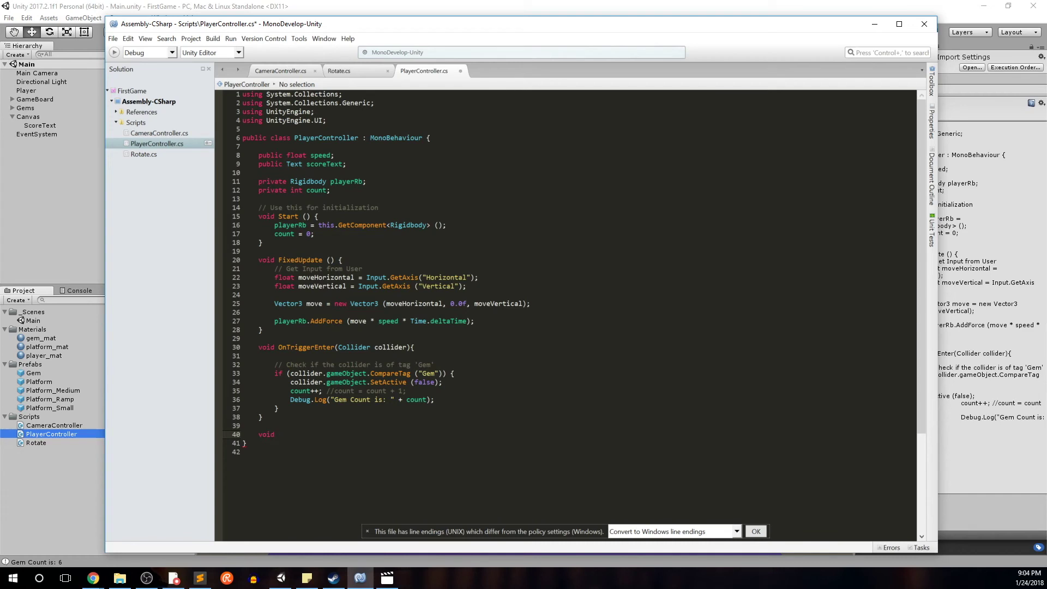
text( UpdateScoreTest)
key(BackSpace)
key(BackSpace)
text(xt() {)
key(Return)
key(Return)
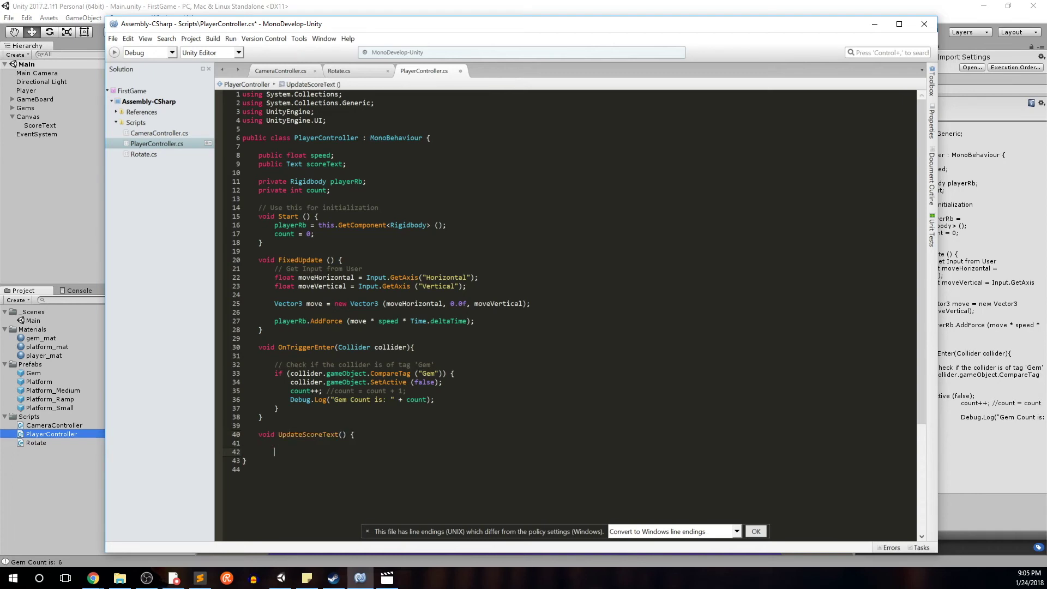
text(})
click(275, 442)
Fill its body with scoreText.text = "Score: " + count;
text(scoreText)
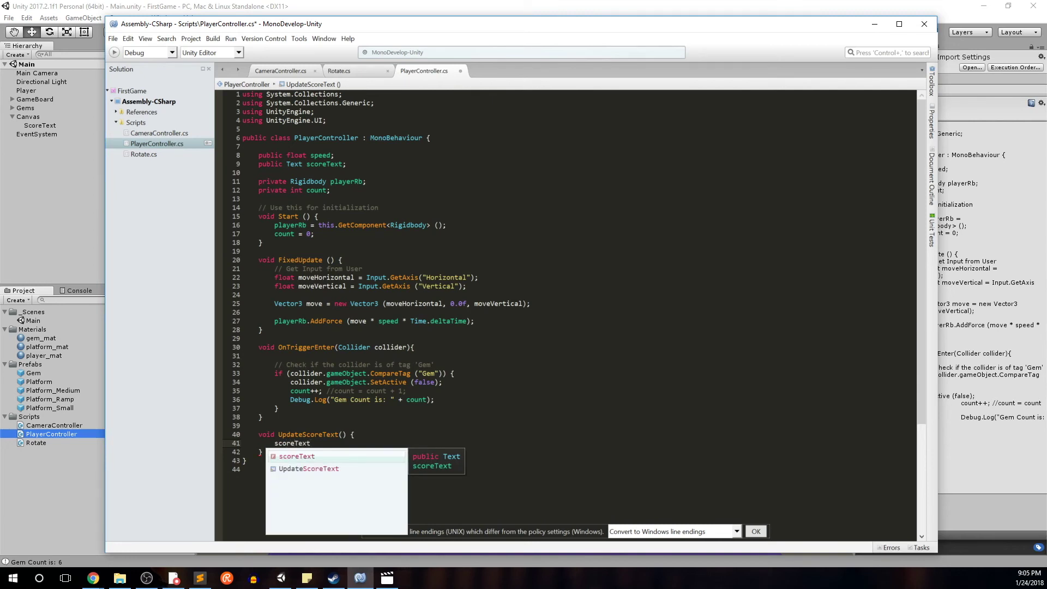
text(.)
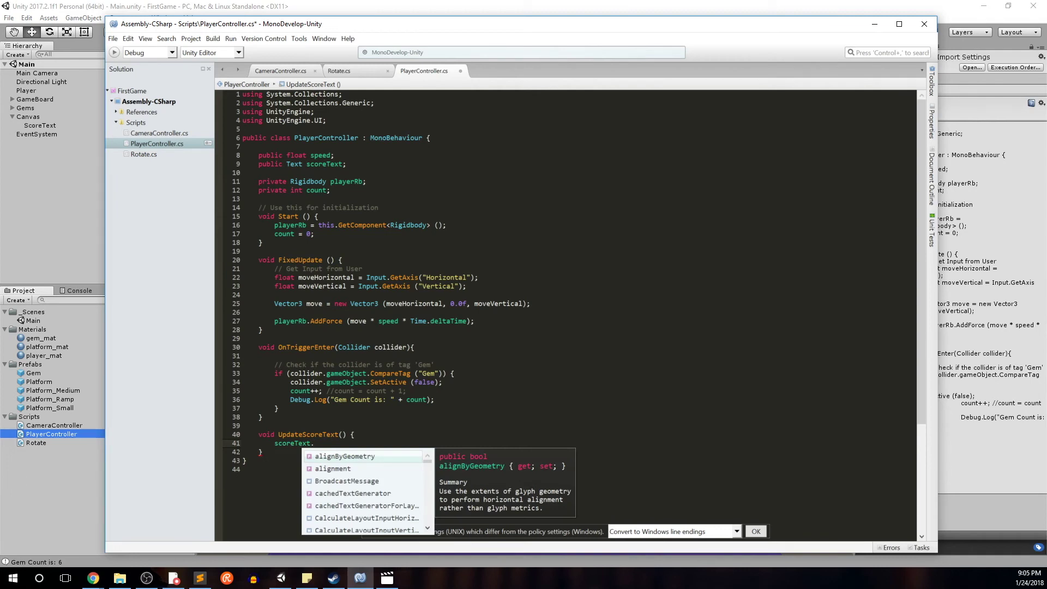
text(t)
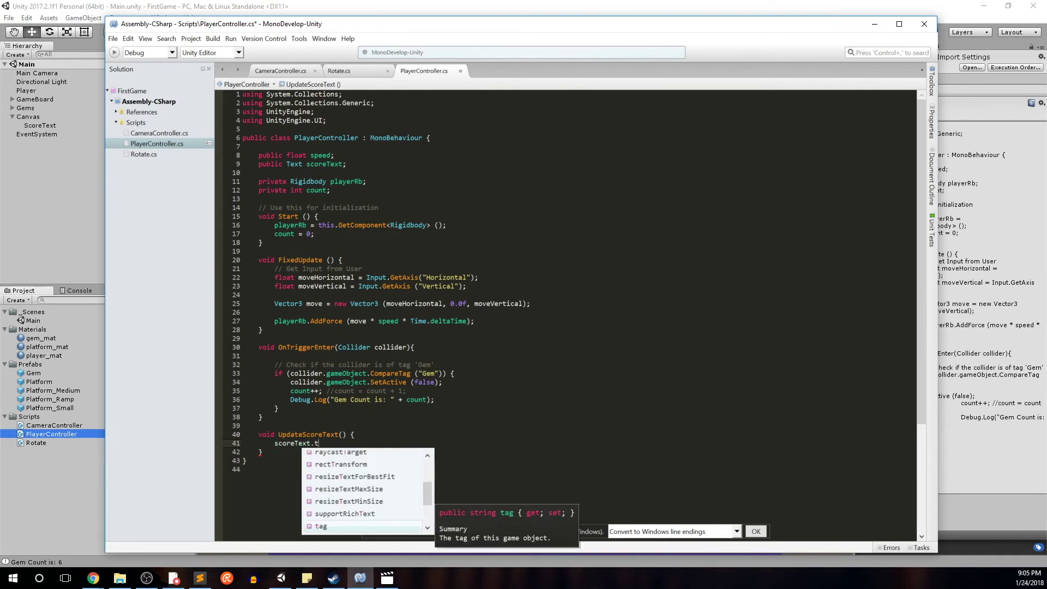
text(ext)
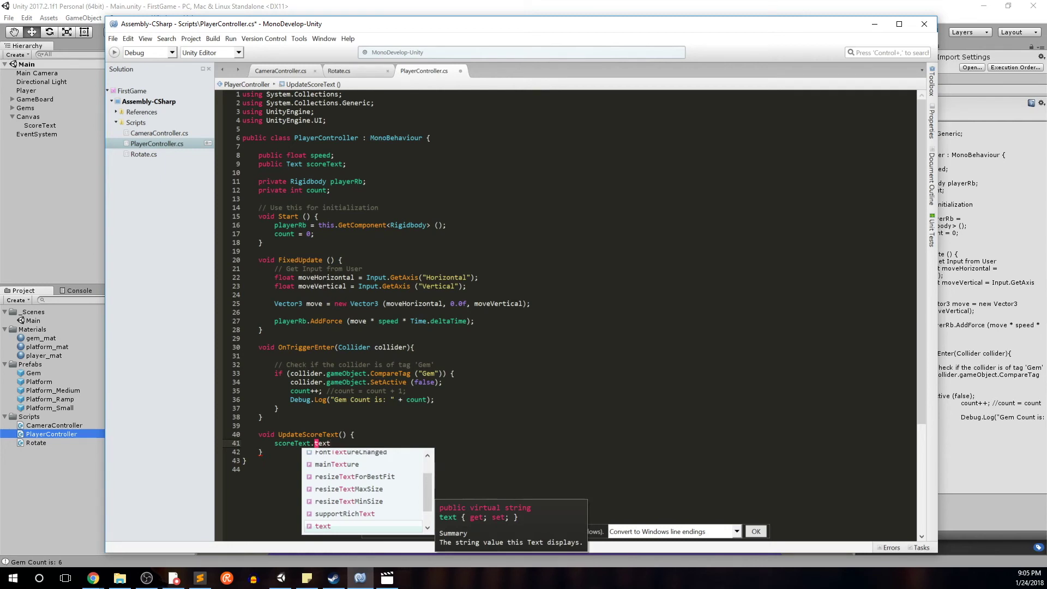
key(Escape)
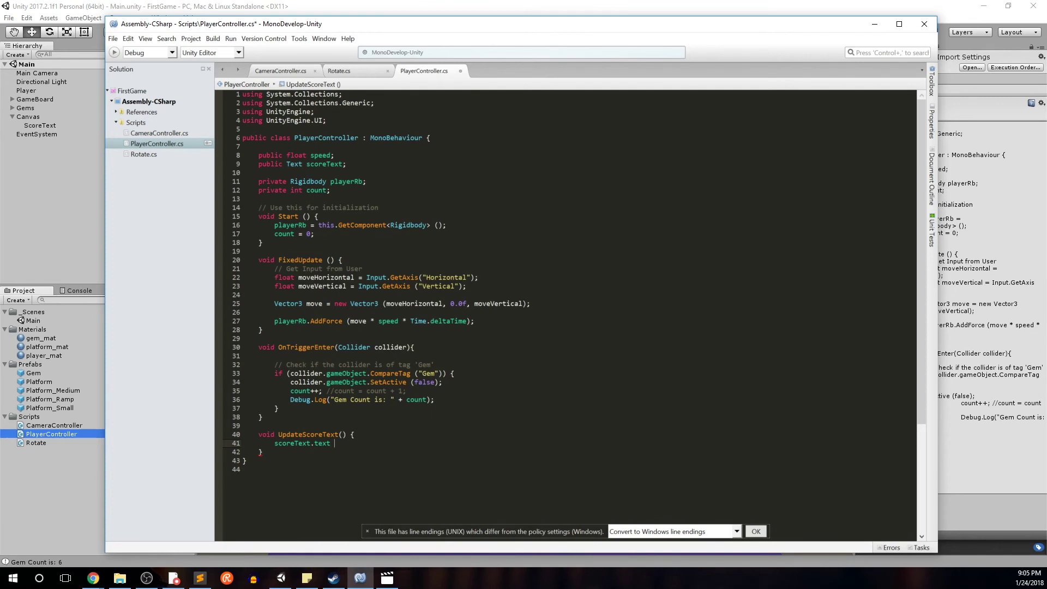
text(= "Score: " + count)
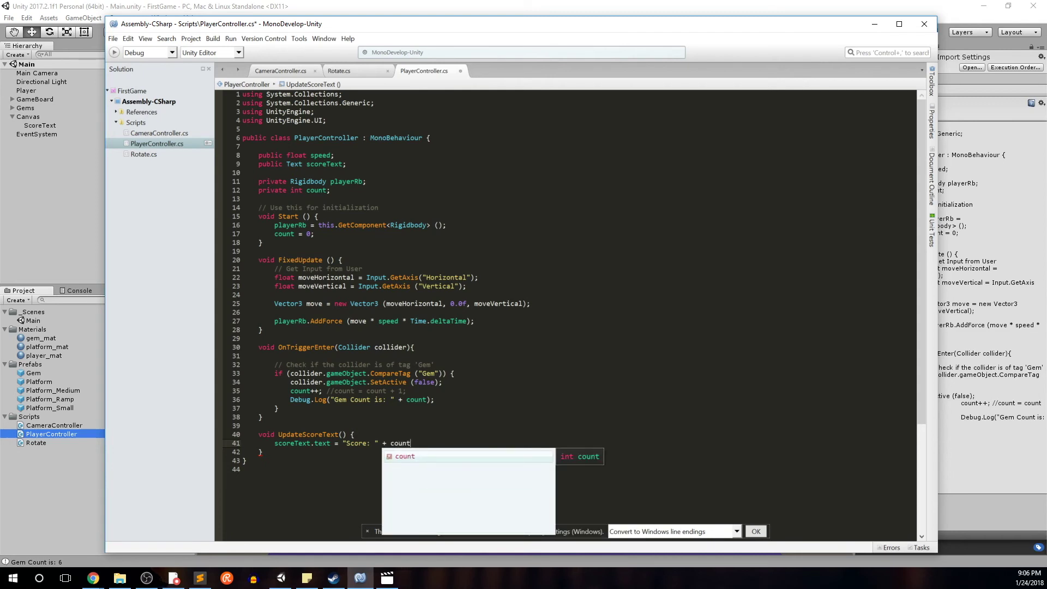
text(;)
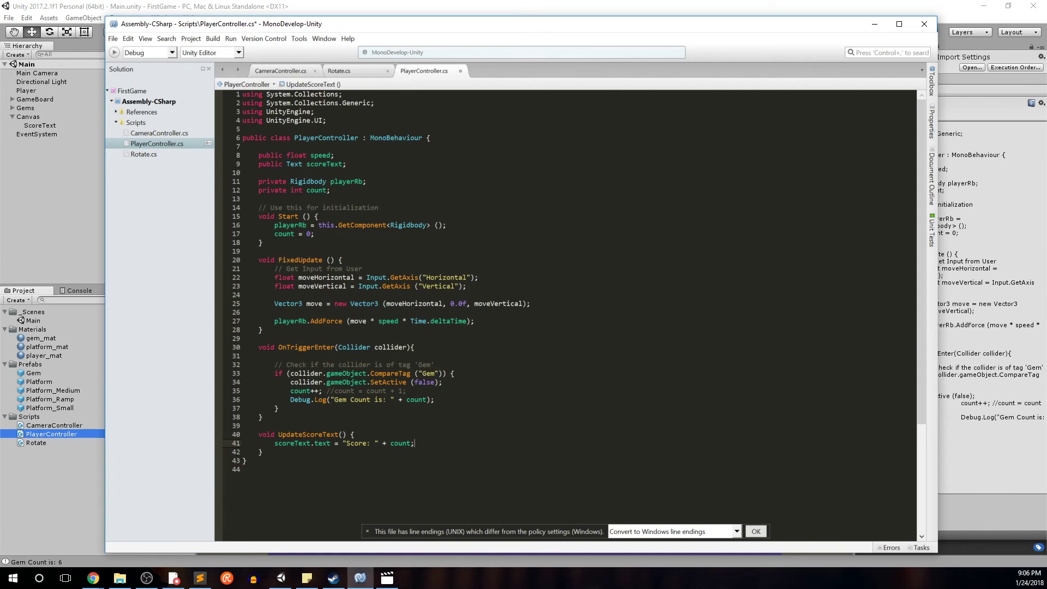
drag(278, 434, 346, 434)
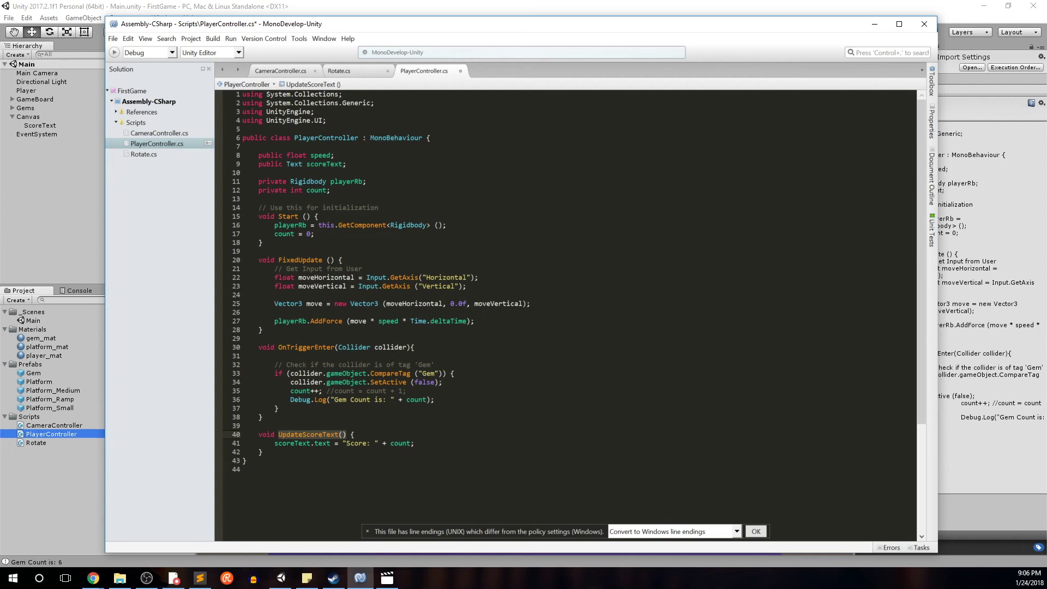
Call UpdateScoreText() in Start right after count = 0
click(314, 234)
key(Return)
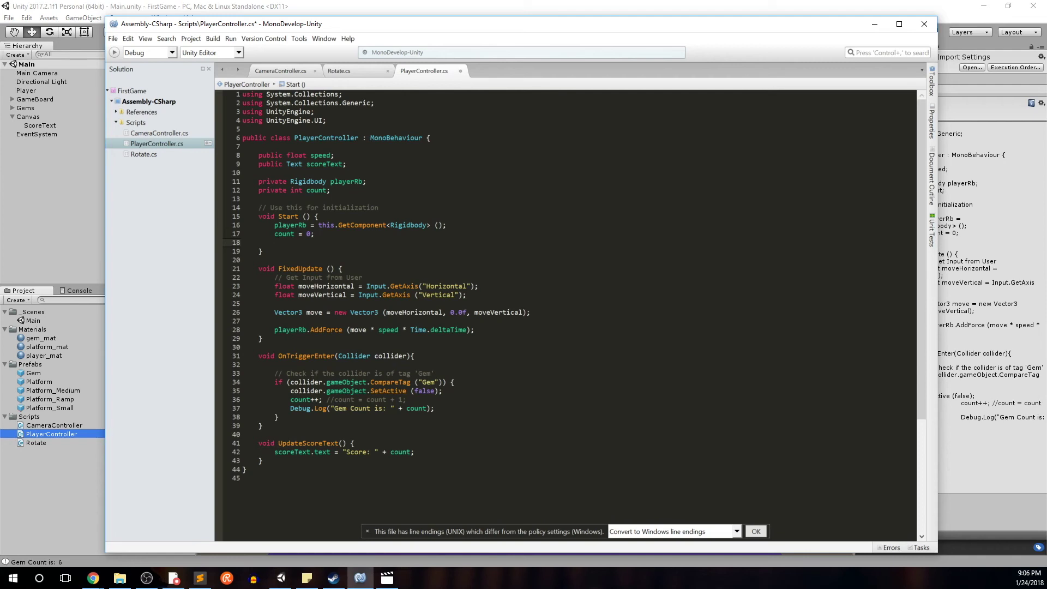
text(Update)
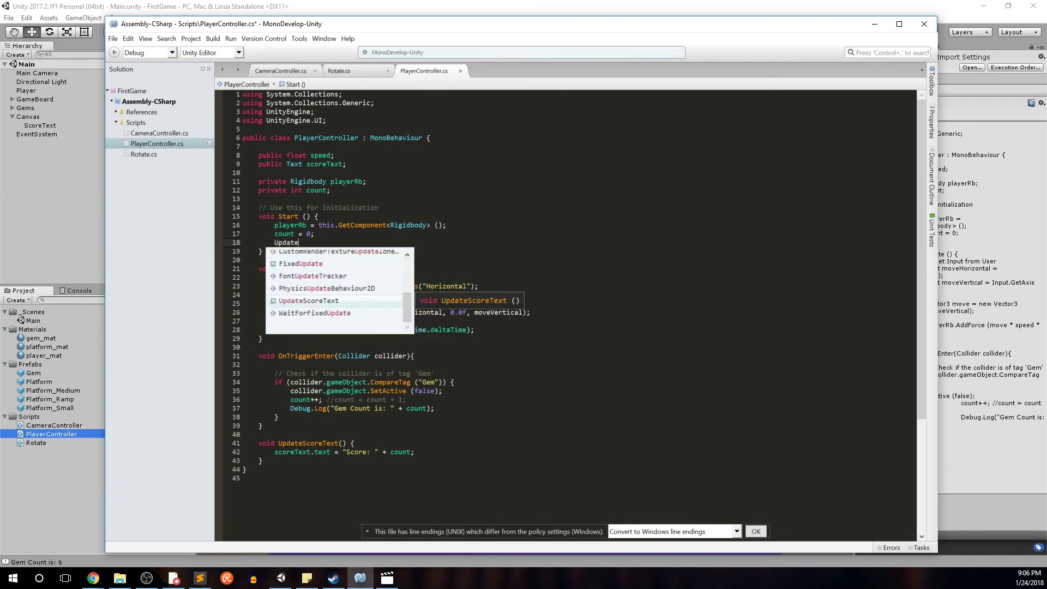
key(Return)
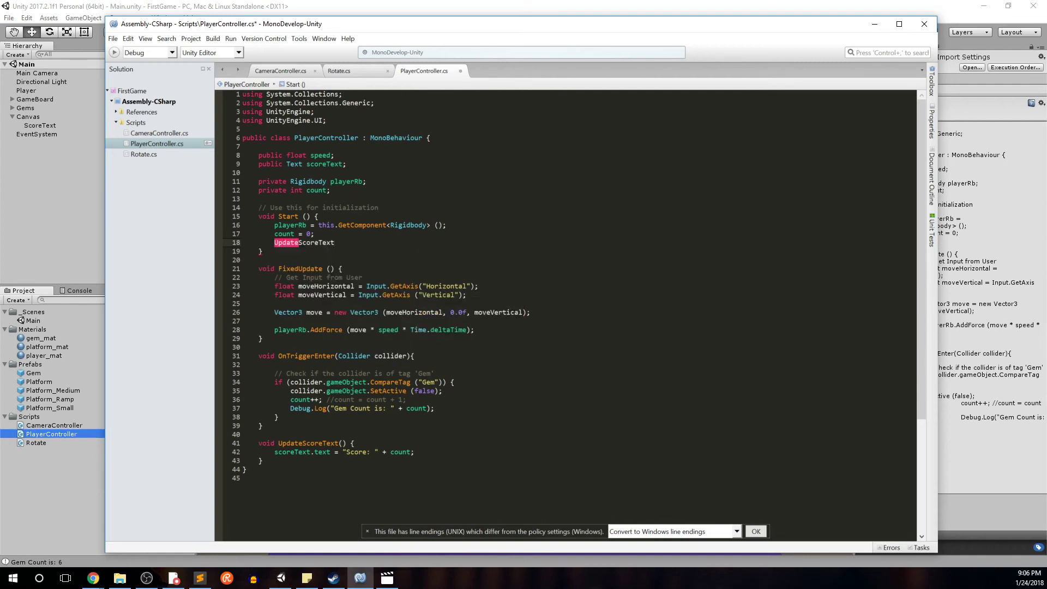
text(())
text();)
Comment out the Debug.Log line, call UpdateScoreText() after the pickup, and save
click(290, 408)
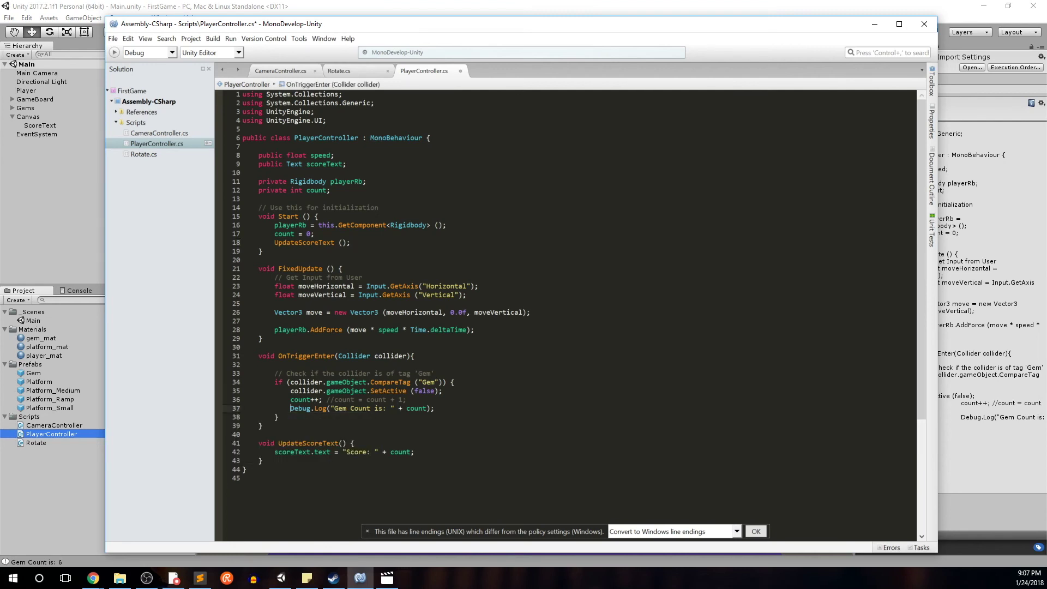
text(//)
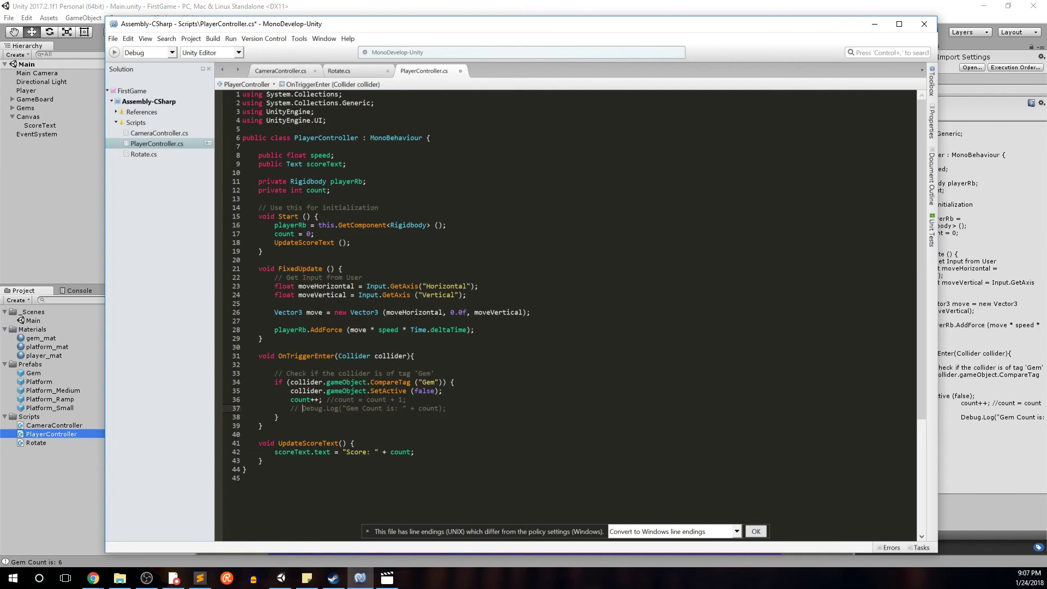
key(End)
key(Return)
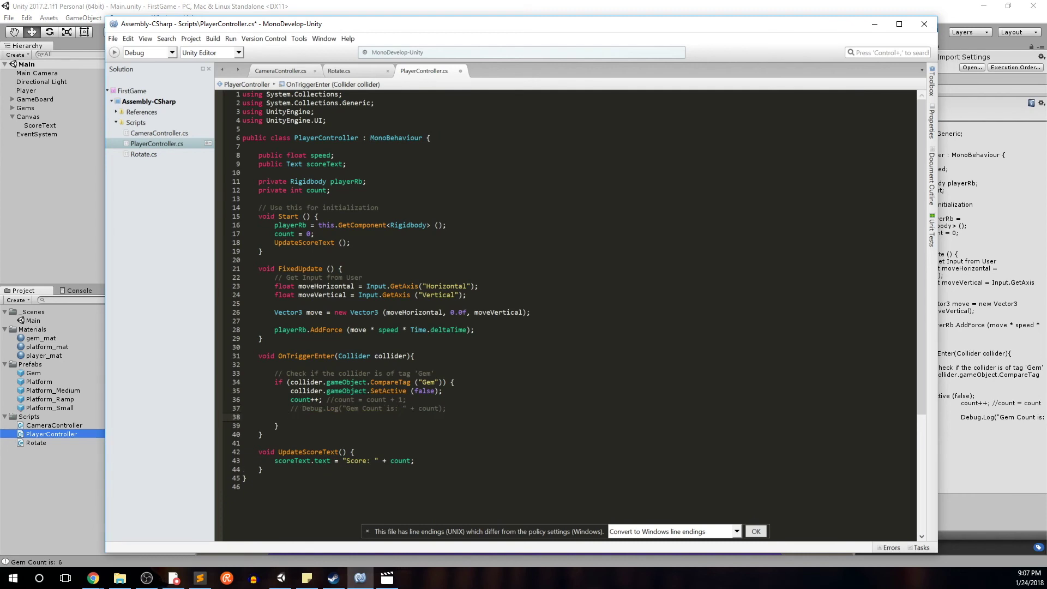
text(Update)
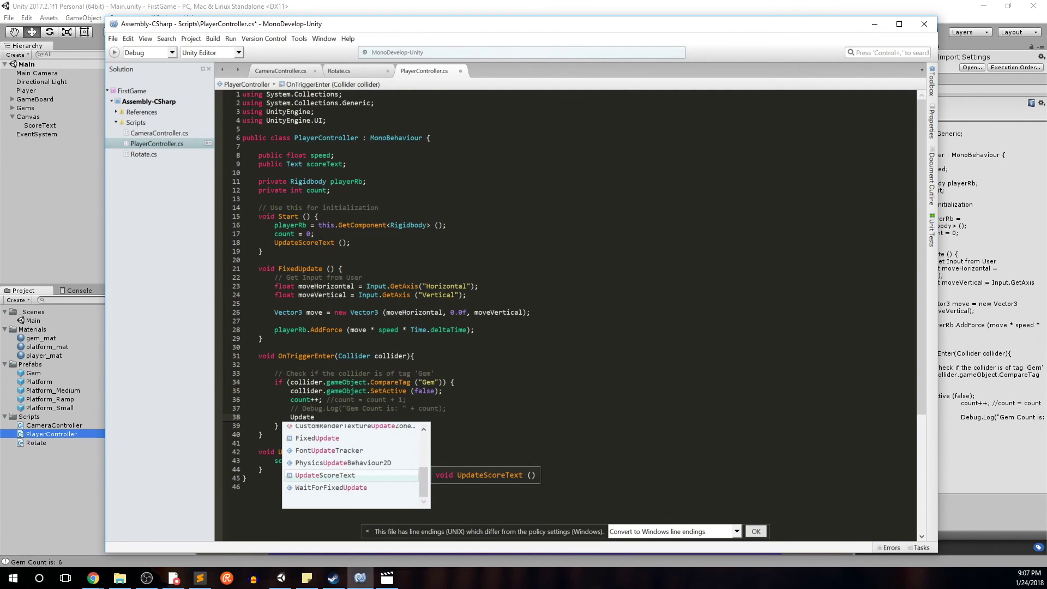
key(Return)
text(();)
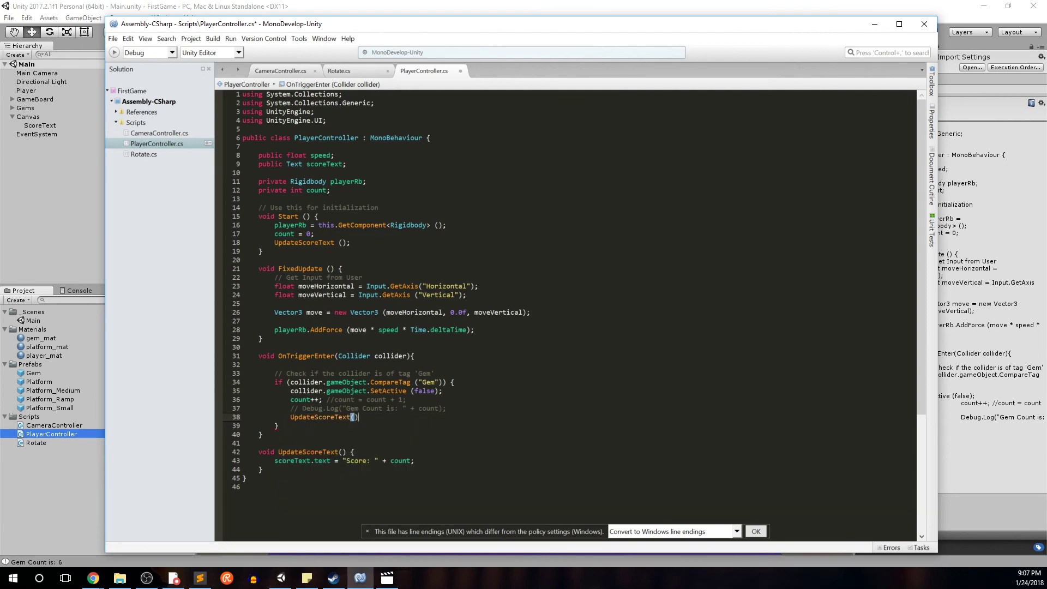
key(Left)
key(Left)
key(Left)
key(ctrl+s)
click(873, 24)
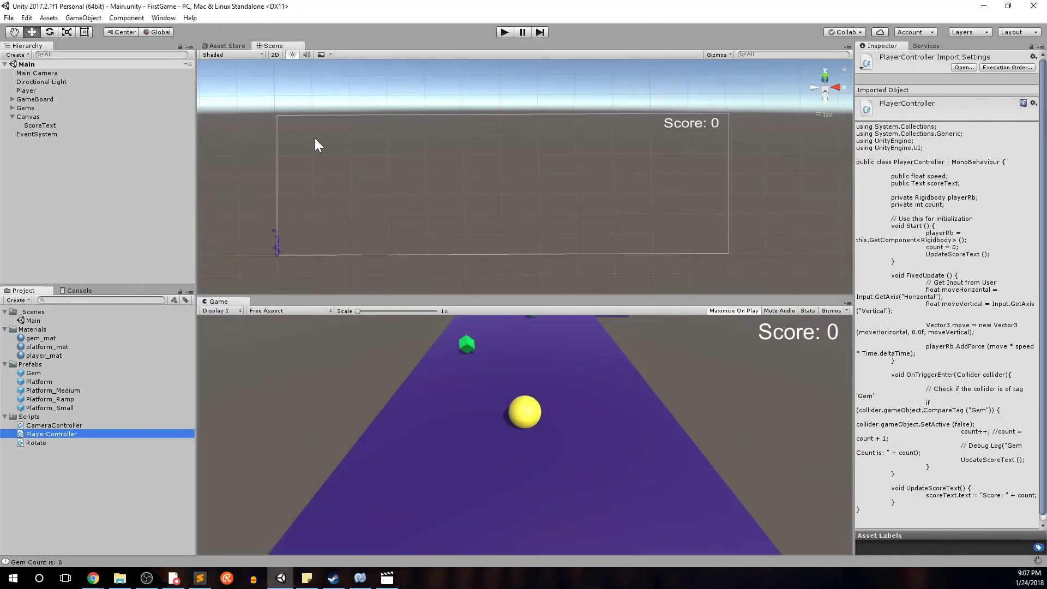
Assign ScoreText to the Player's Score Text field and clear the Console's Gem Count messages
click(26, 91)
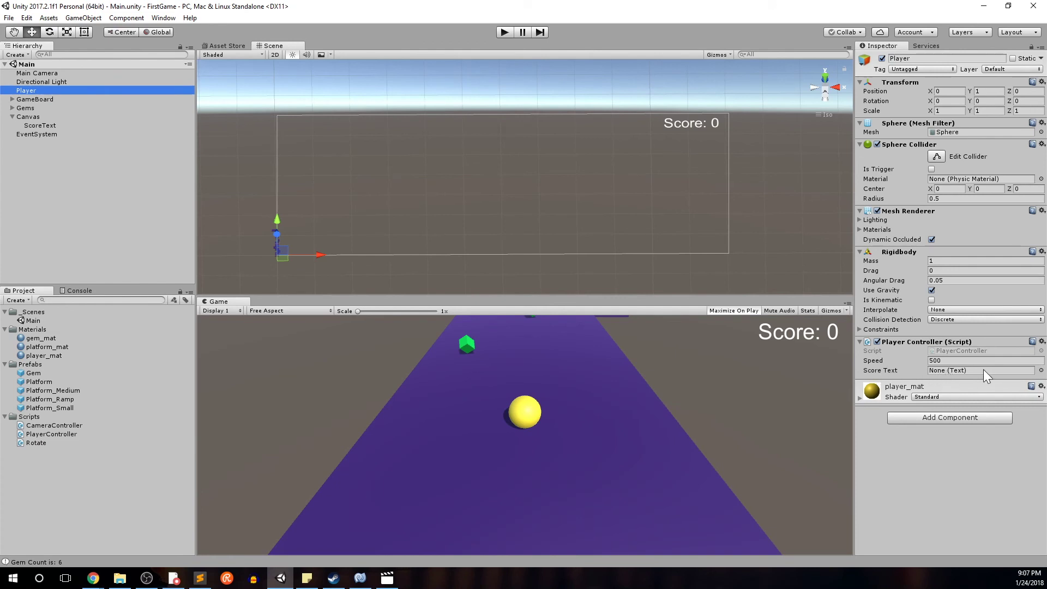
drag(28, 127, 941, 371)
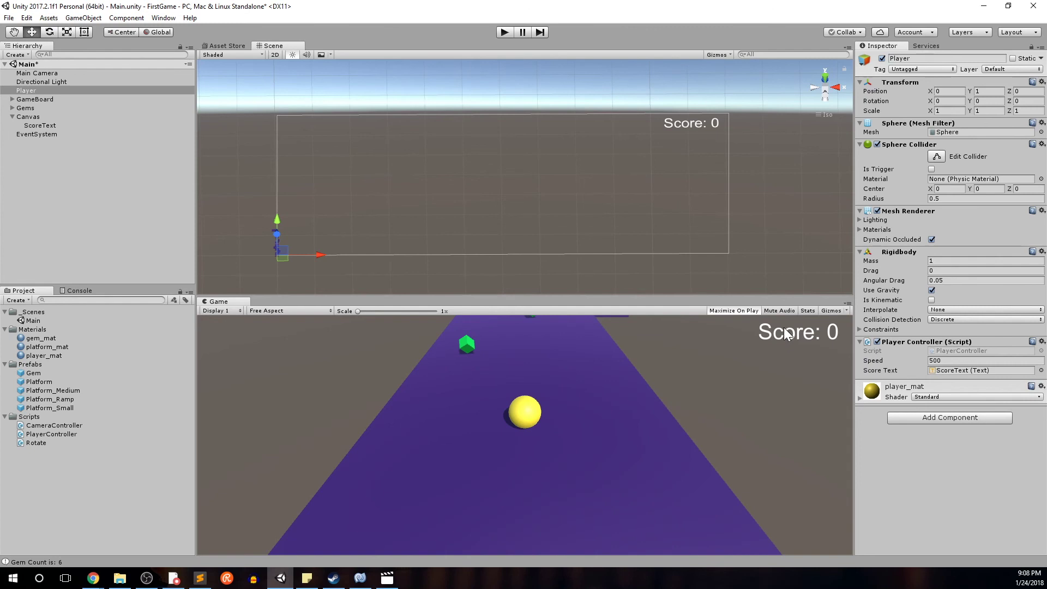
click(93, 290)
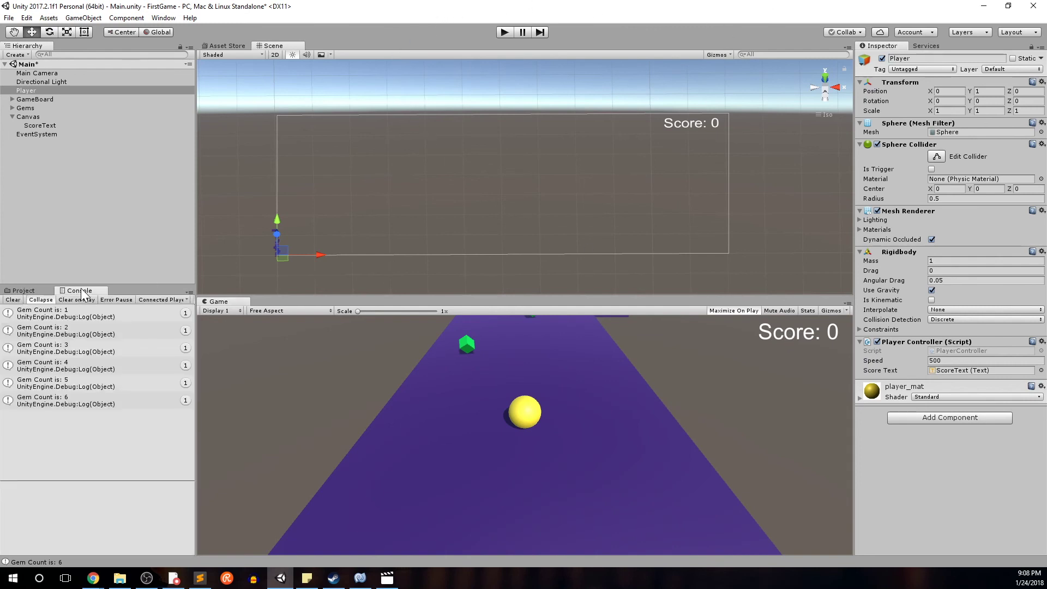
click(14, 299)
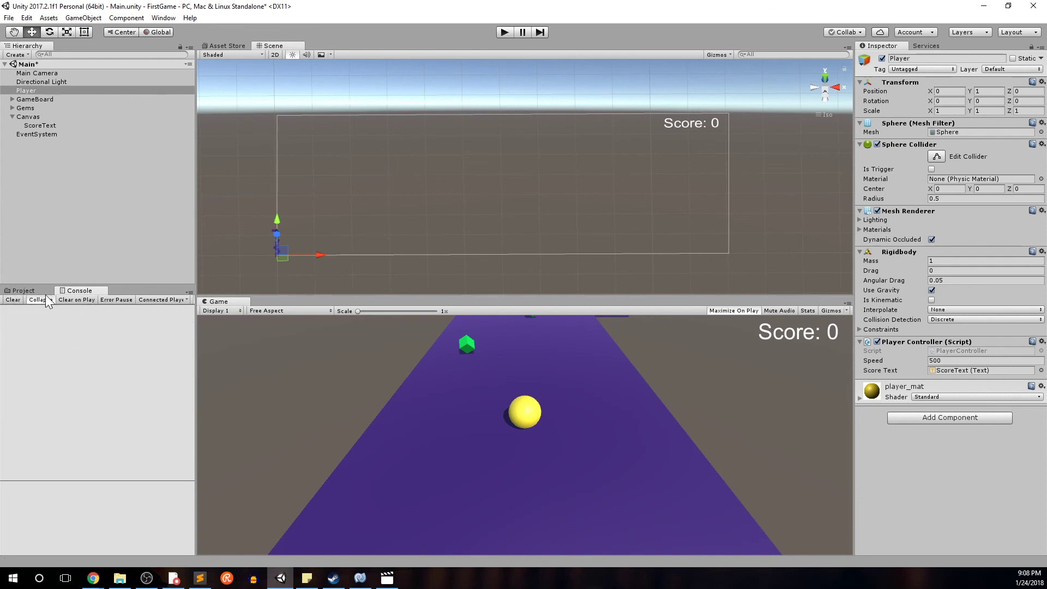
click(35, 290)
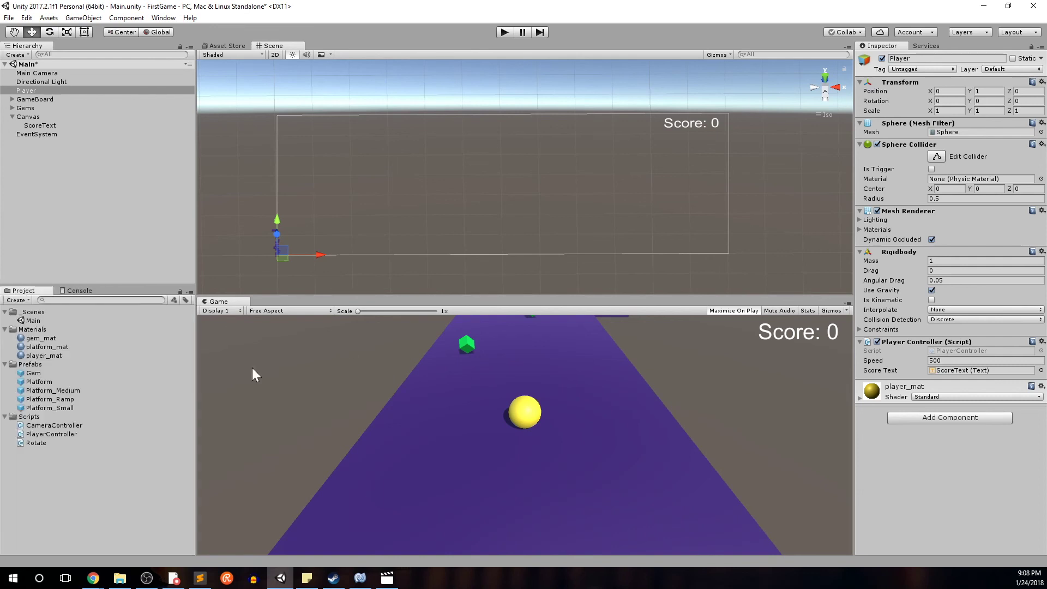
Play-test collecting four gems as the label climbs to 'Score: 4', then stop
click(503, 34)
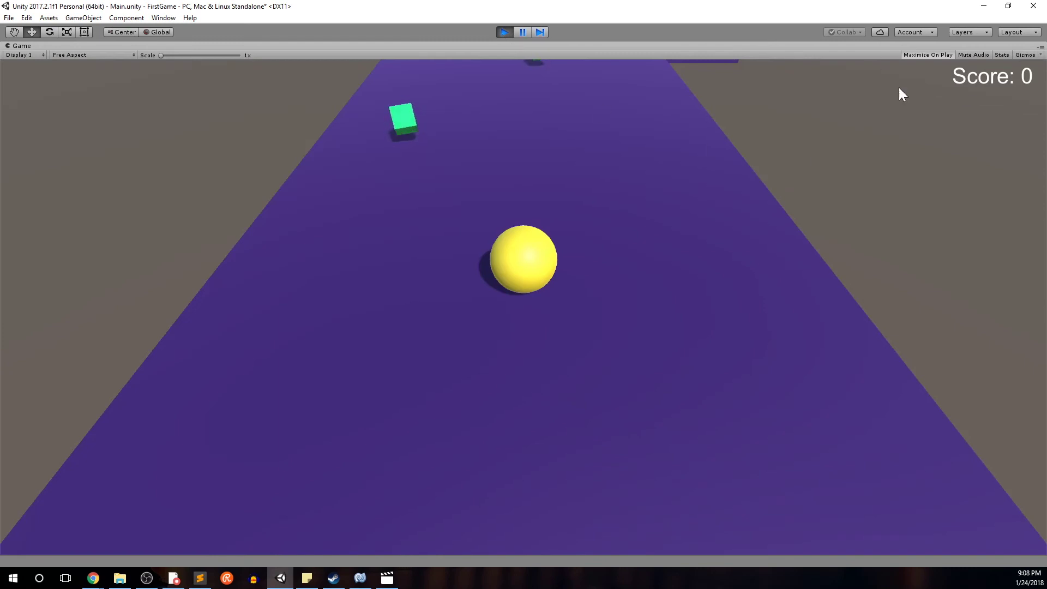
key(Left)
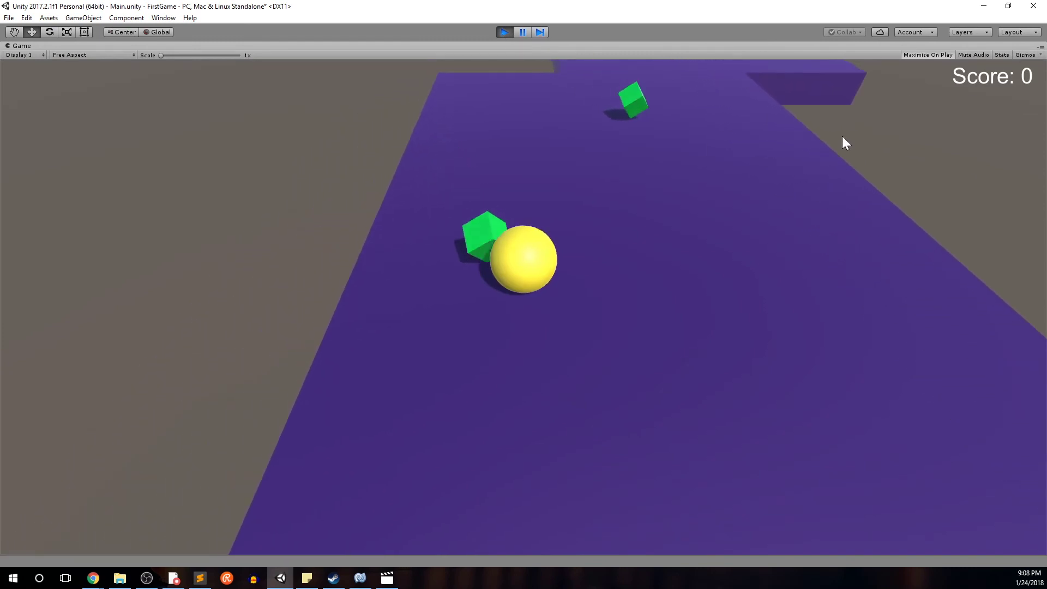
key(Up)
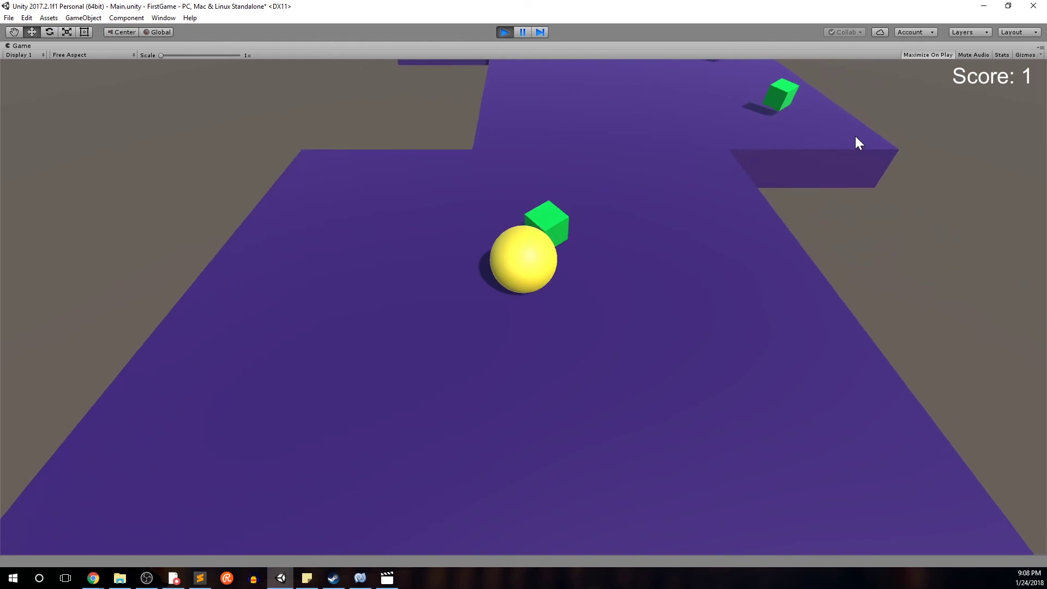
key(Right)
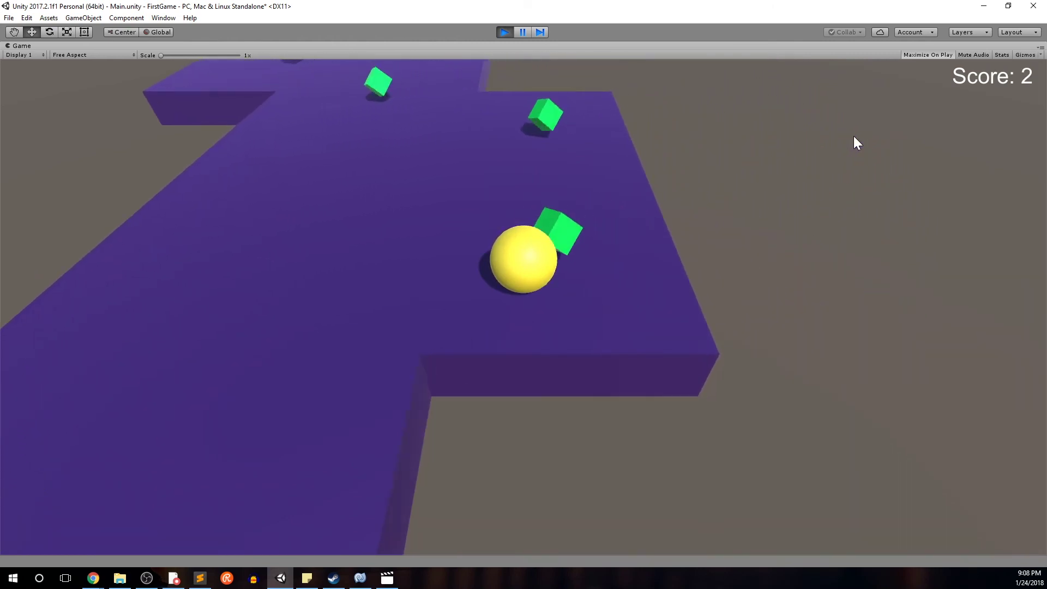
key(Left)
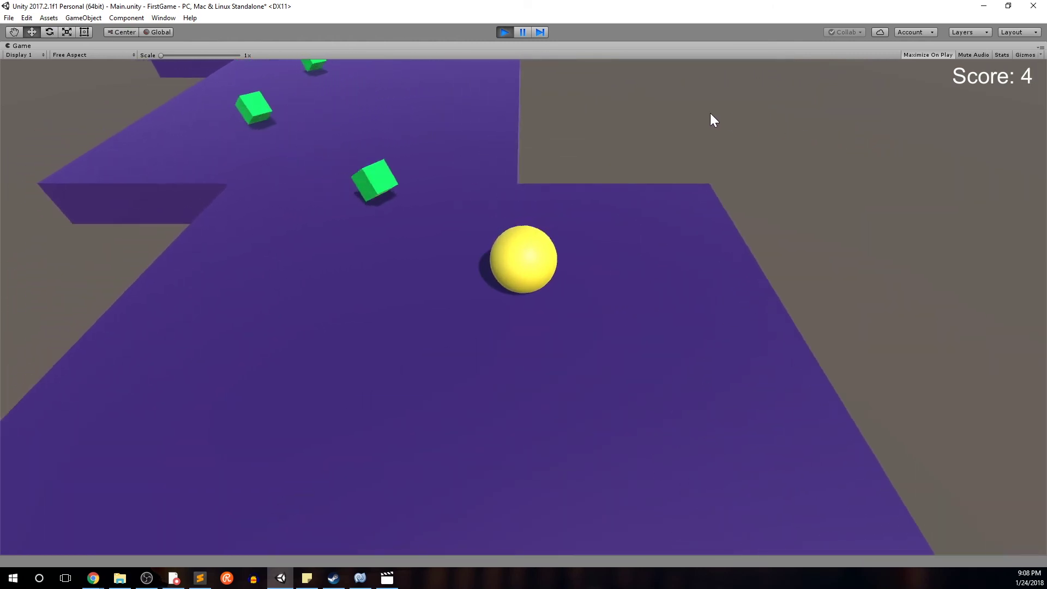
click(505, 33)
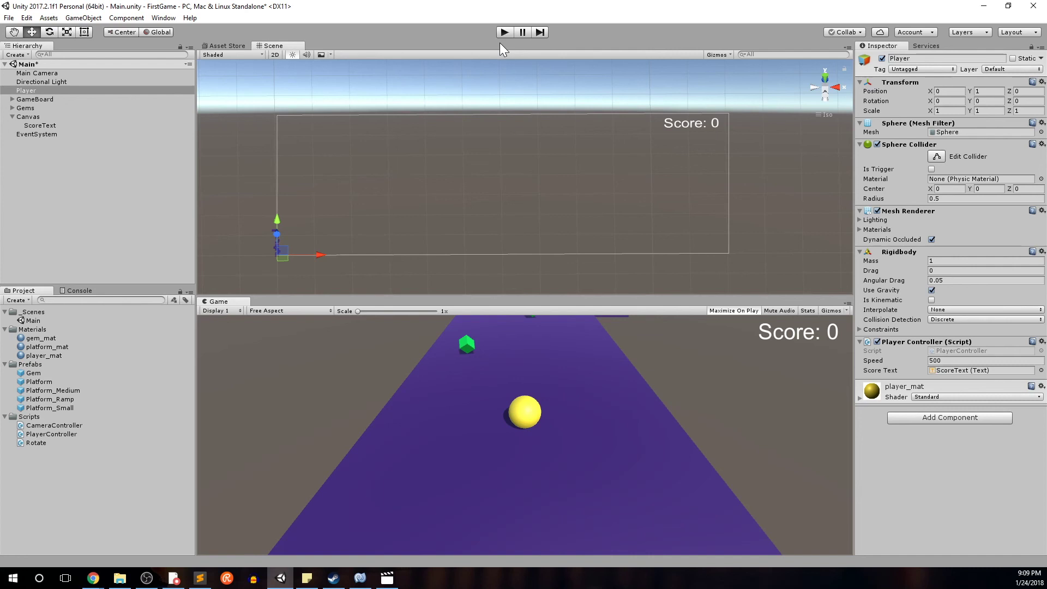
Select the Canvas to view its Screen Space - Overlay render mode and Canvas Scaler
click(42, 114)
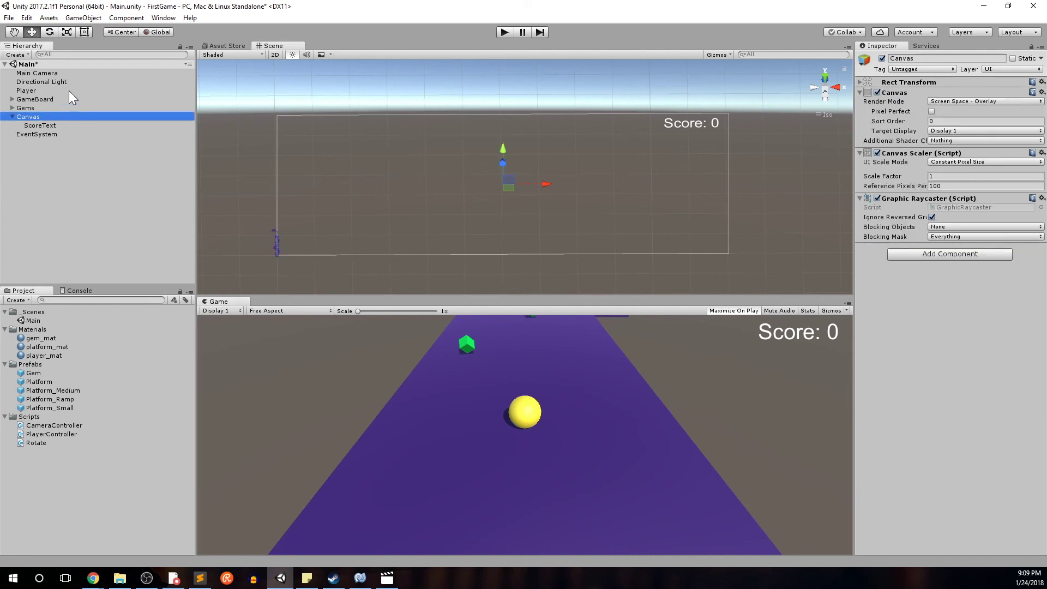